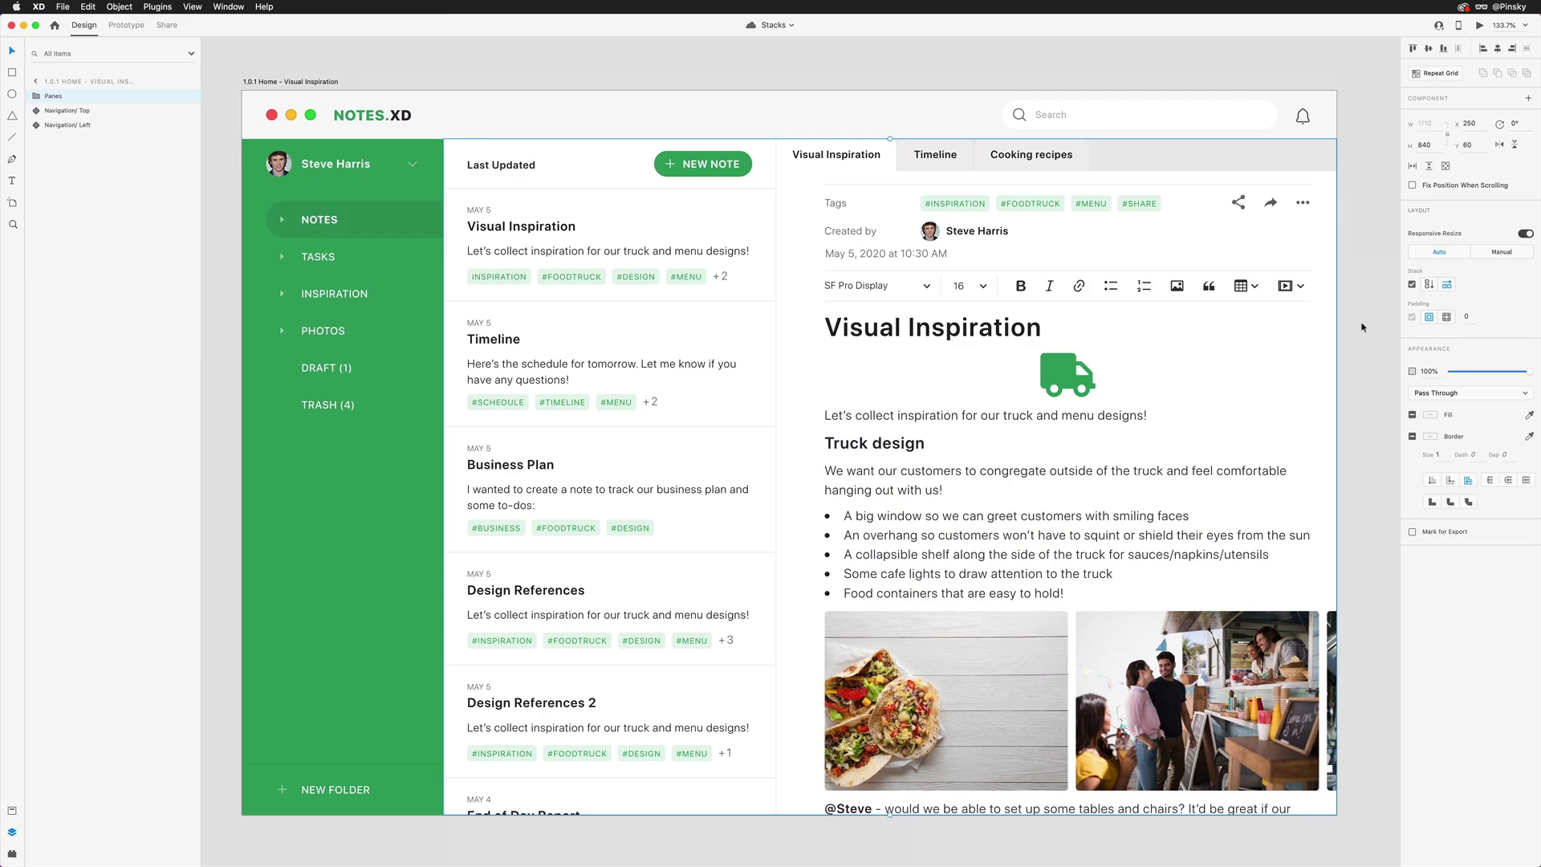
super+click(905, 448)
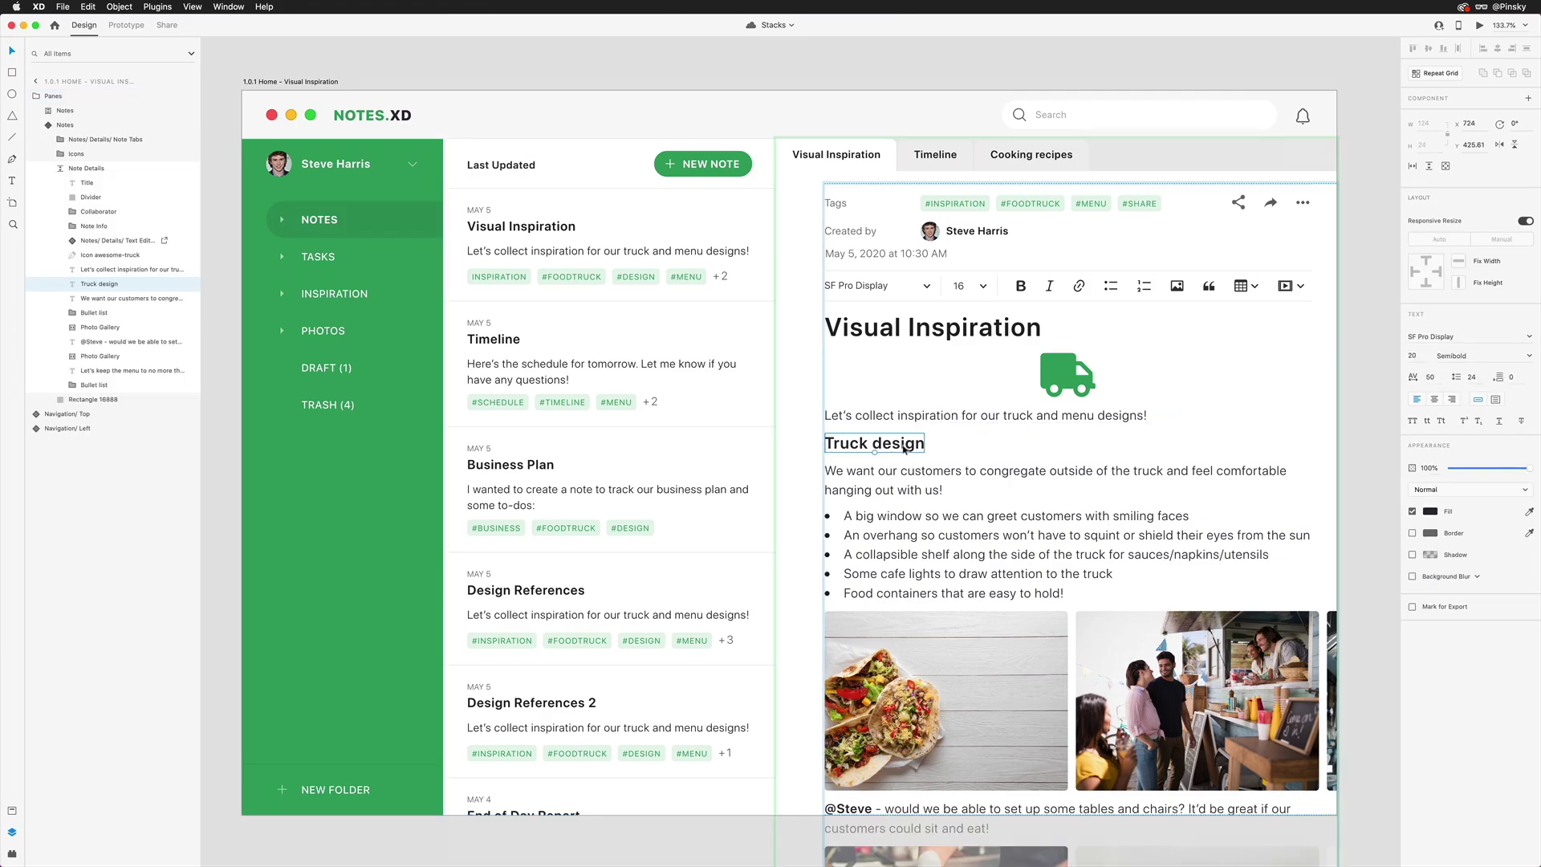
super+click(901, 540)
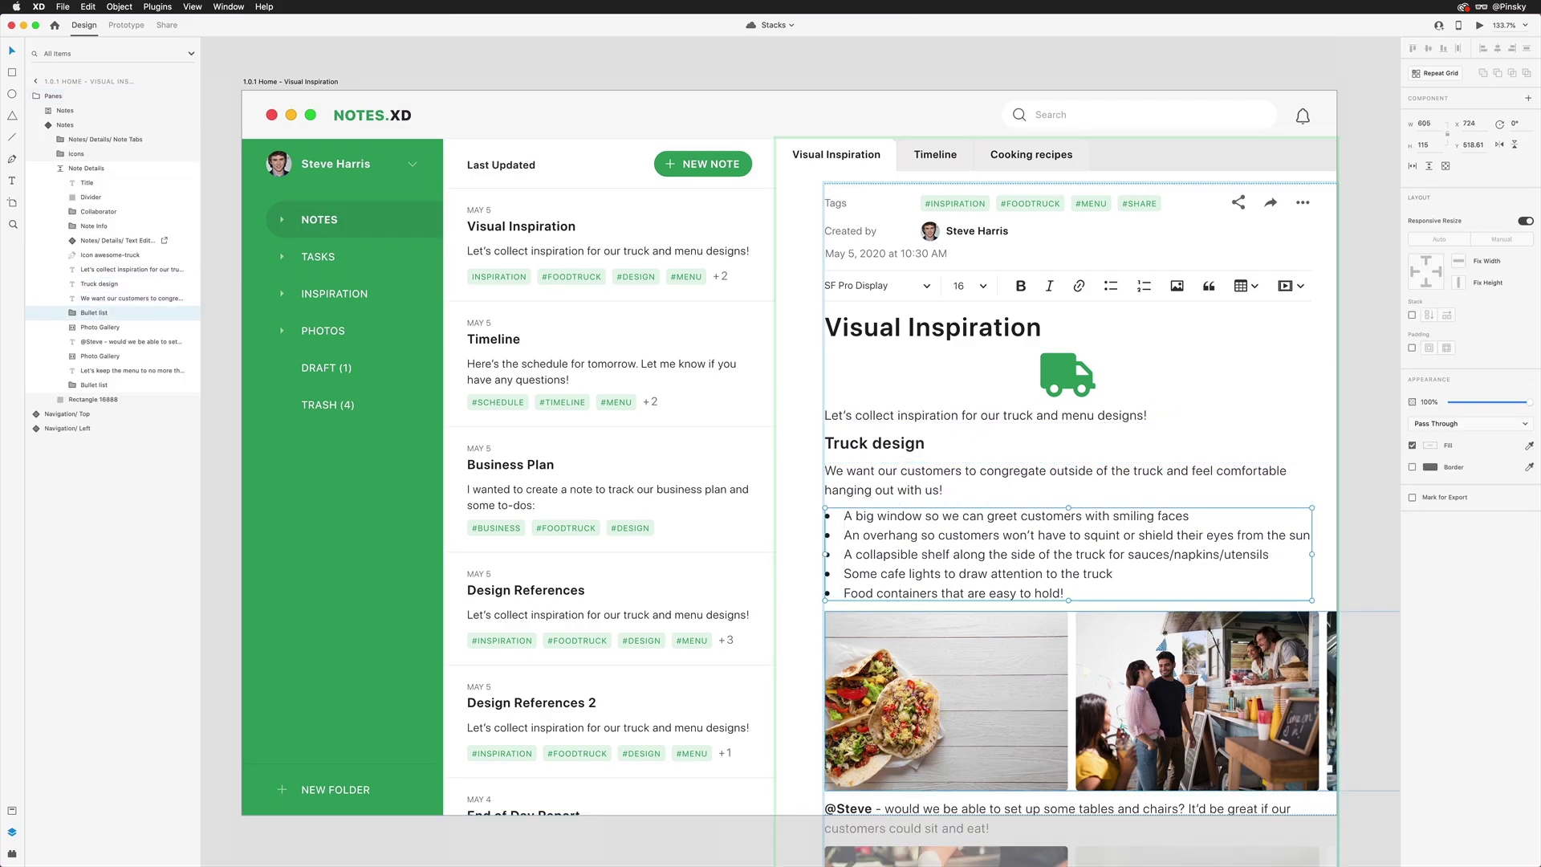
drag(923, 692, 895, 635)
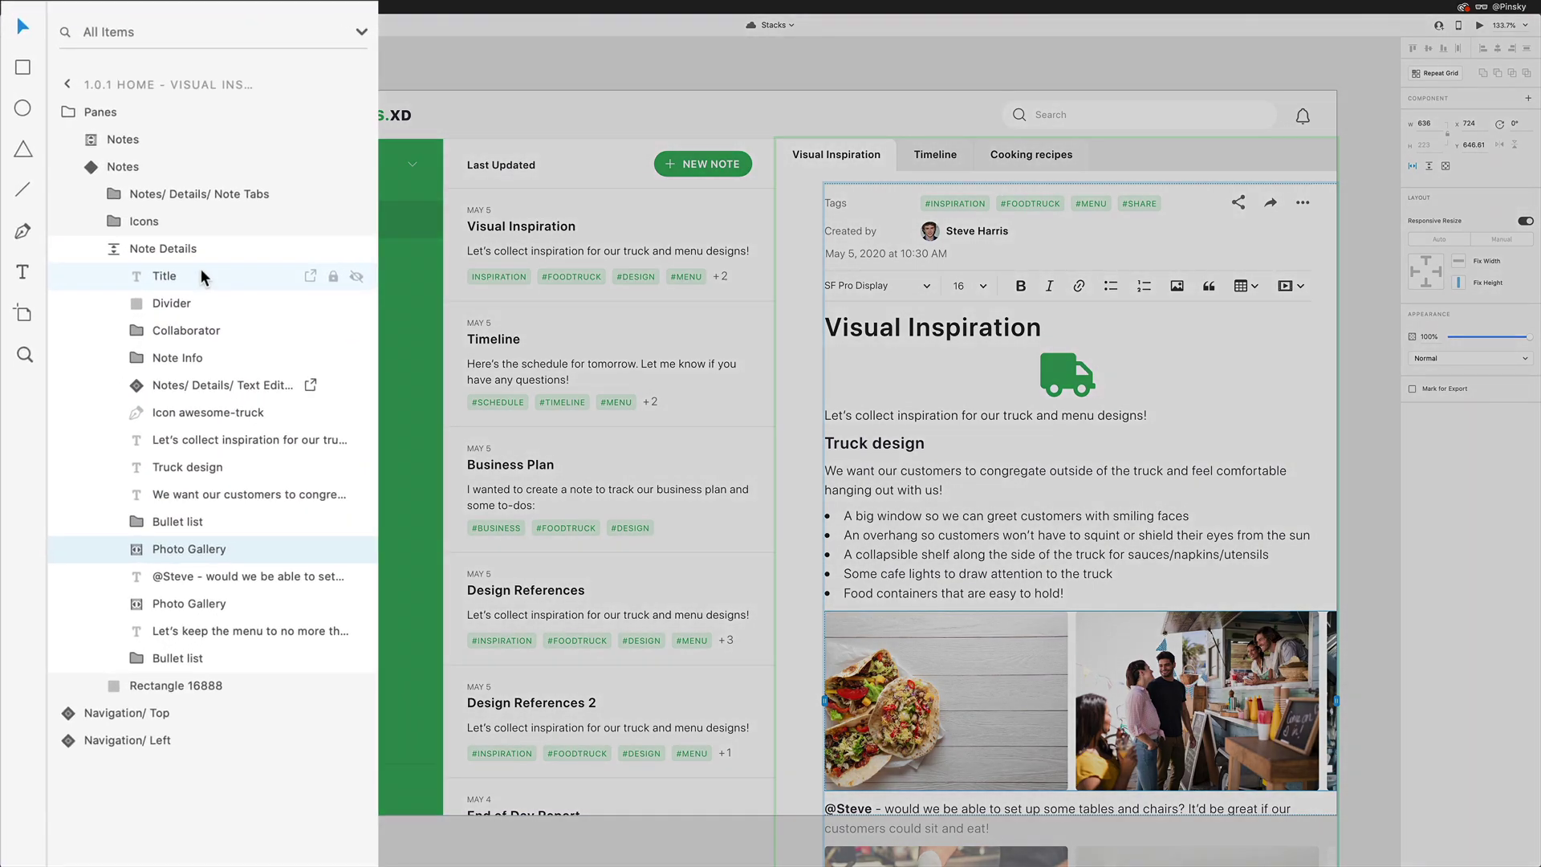
- Group all the layers inside Note Details, from Title down to the last Bullet list
click(202, 273)
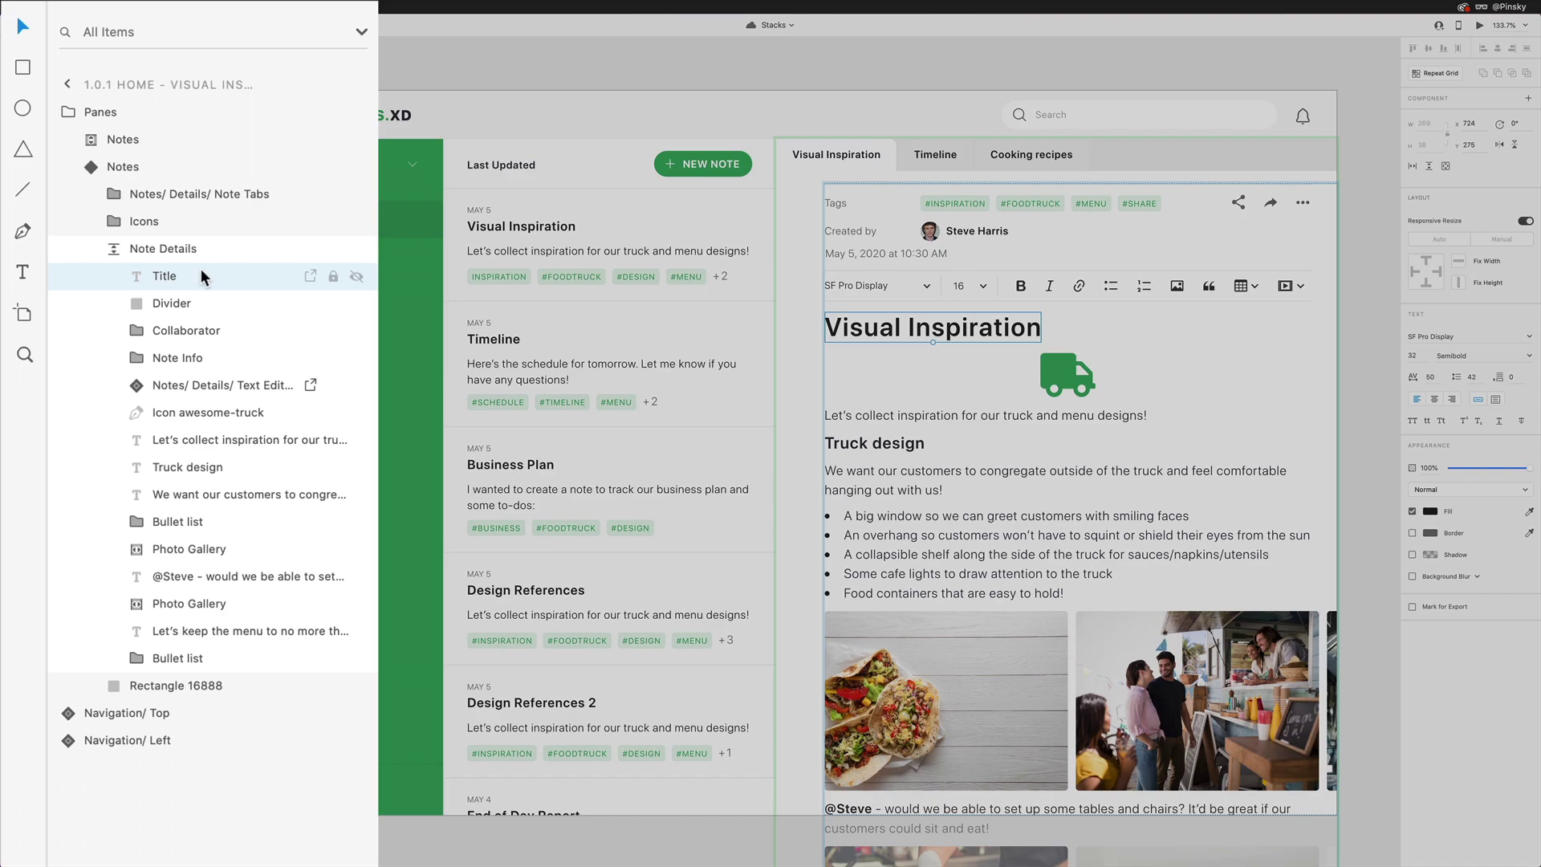
shift+click(231, 655)
key(super+g)
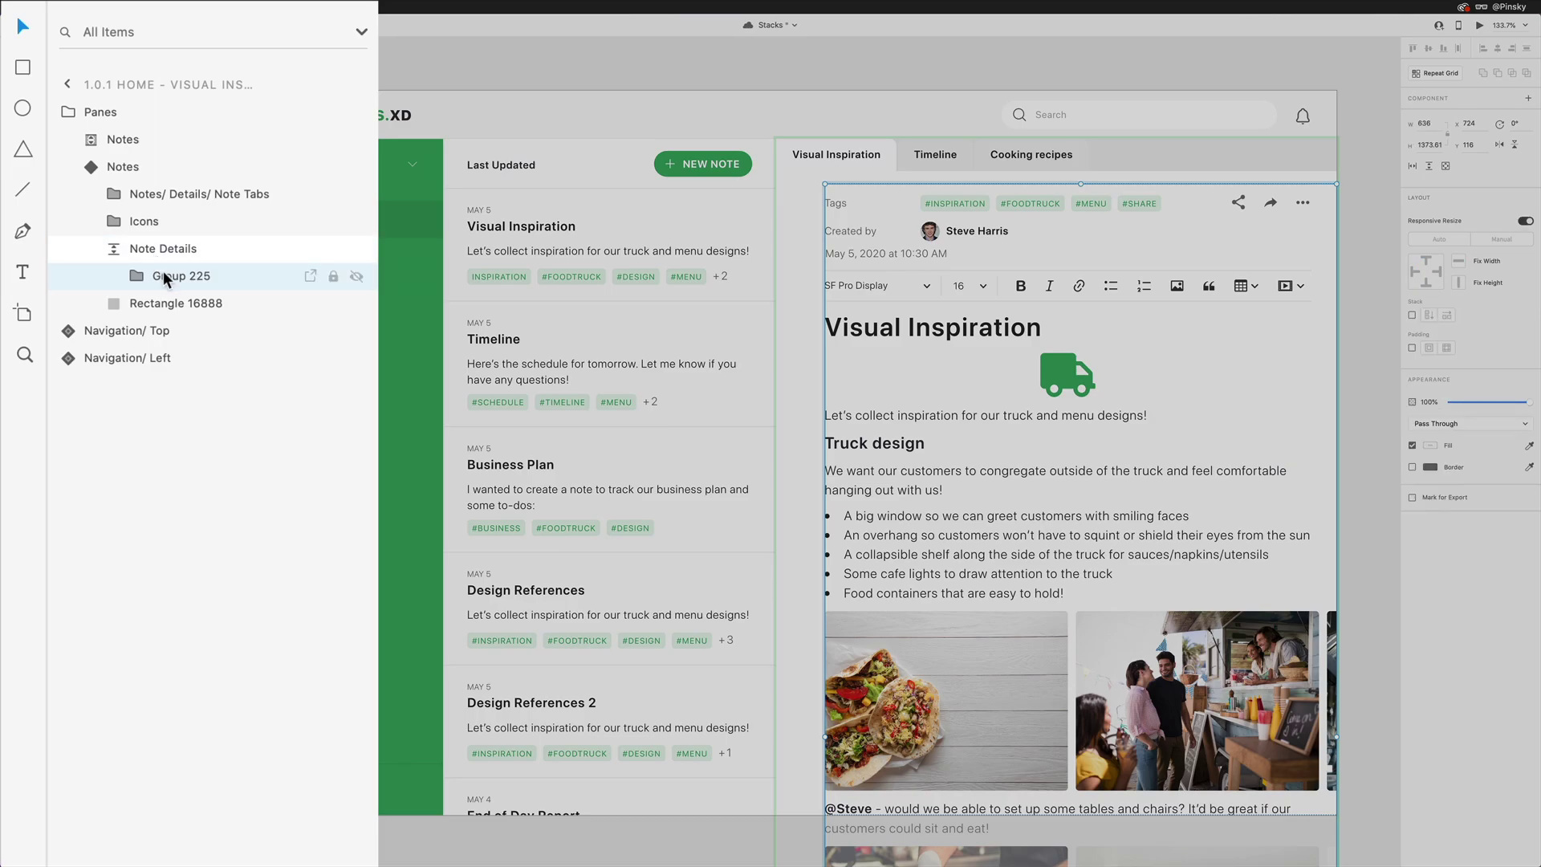
- Rename the new group as Details and turn it into a vertical stack
double_click(162, 272)
text(Details)
key(Return)
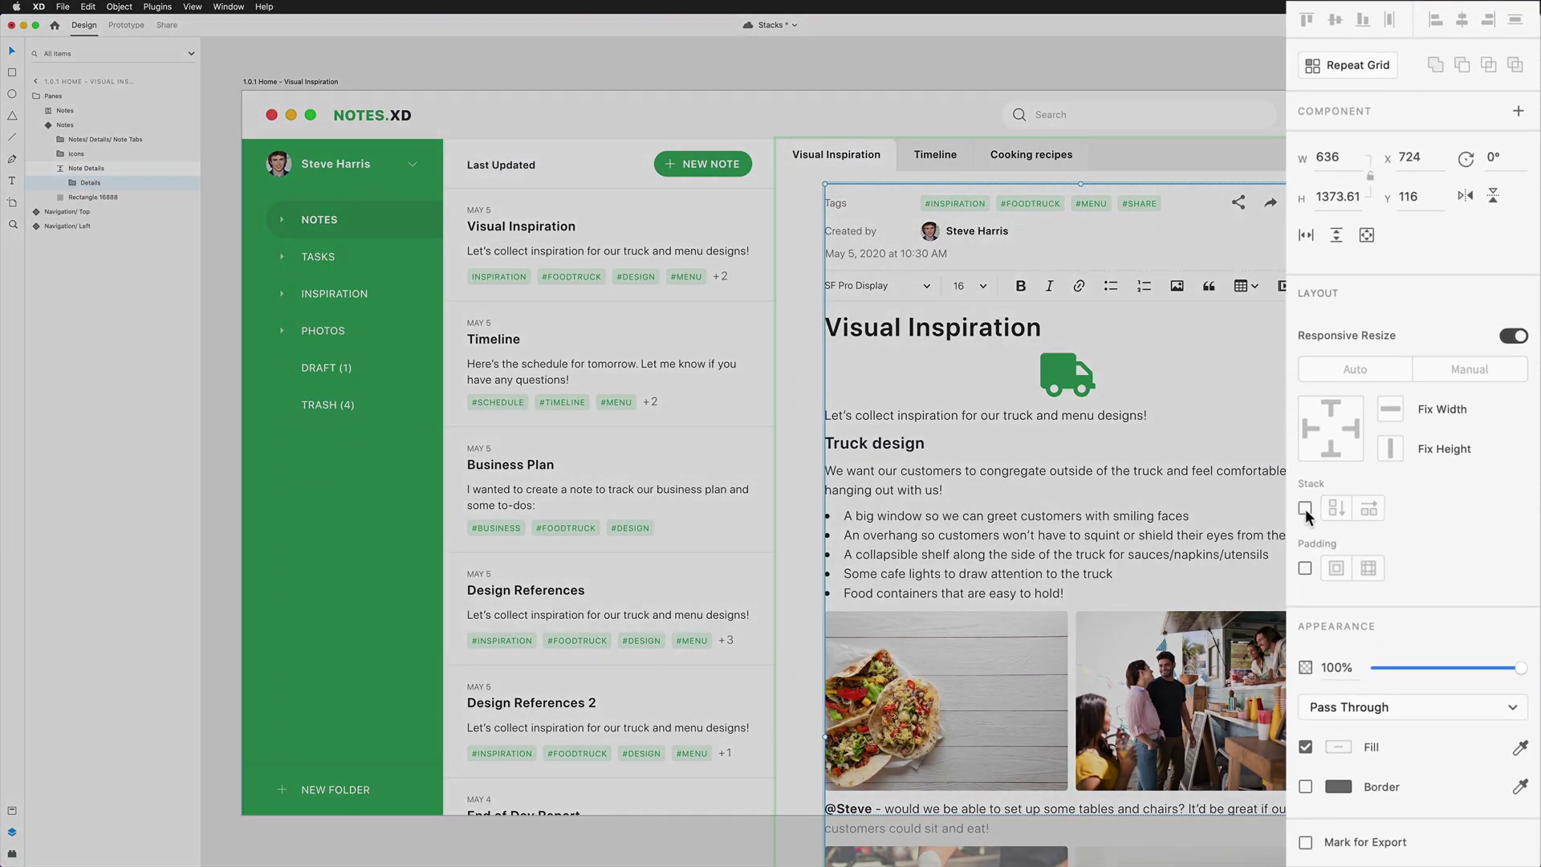
click(1305, 509)
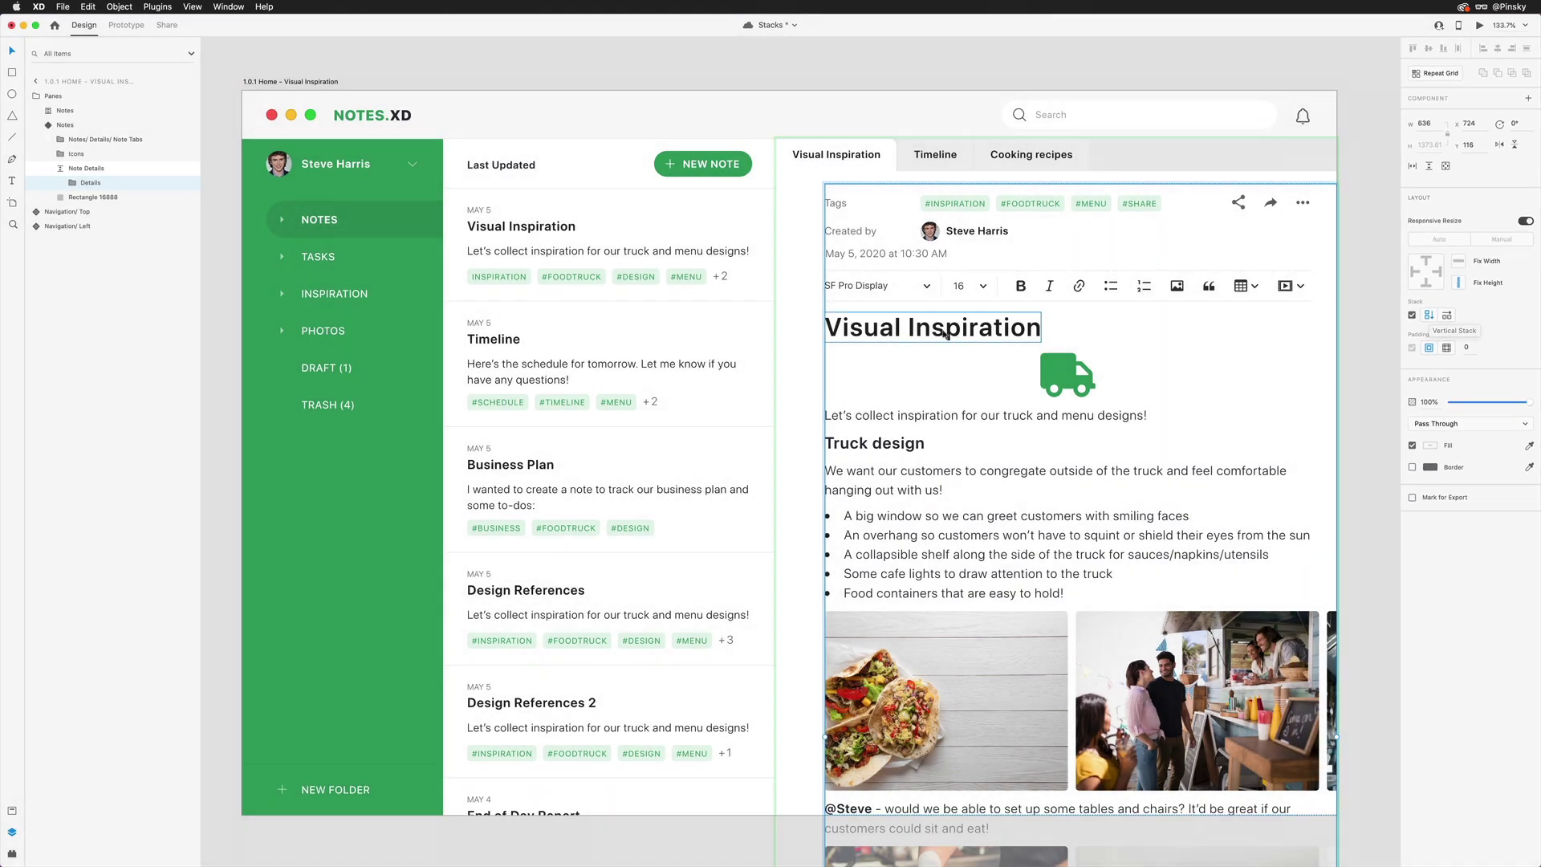
- Reorder the stack: title first, Tags row below the date, Truck design heading above the first intro line, and first photo gallery above the bullet list
double_click(929, 319)
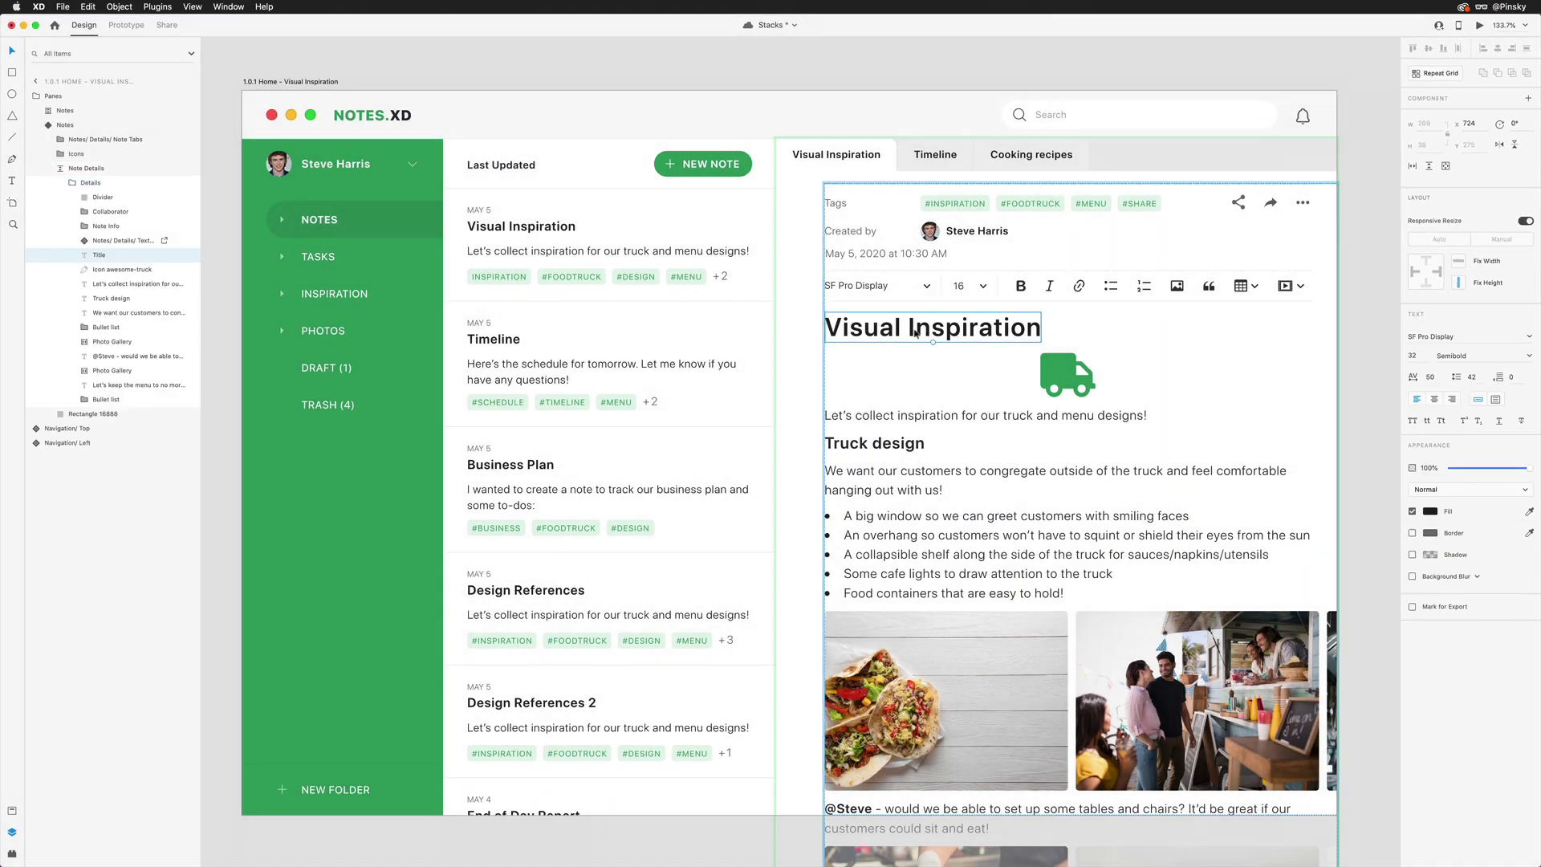
drag(928, 318, 928, 210)
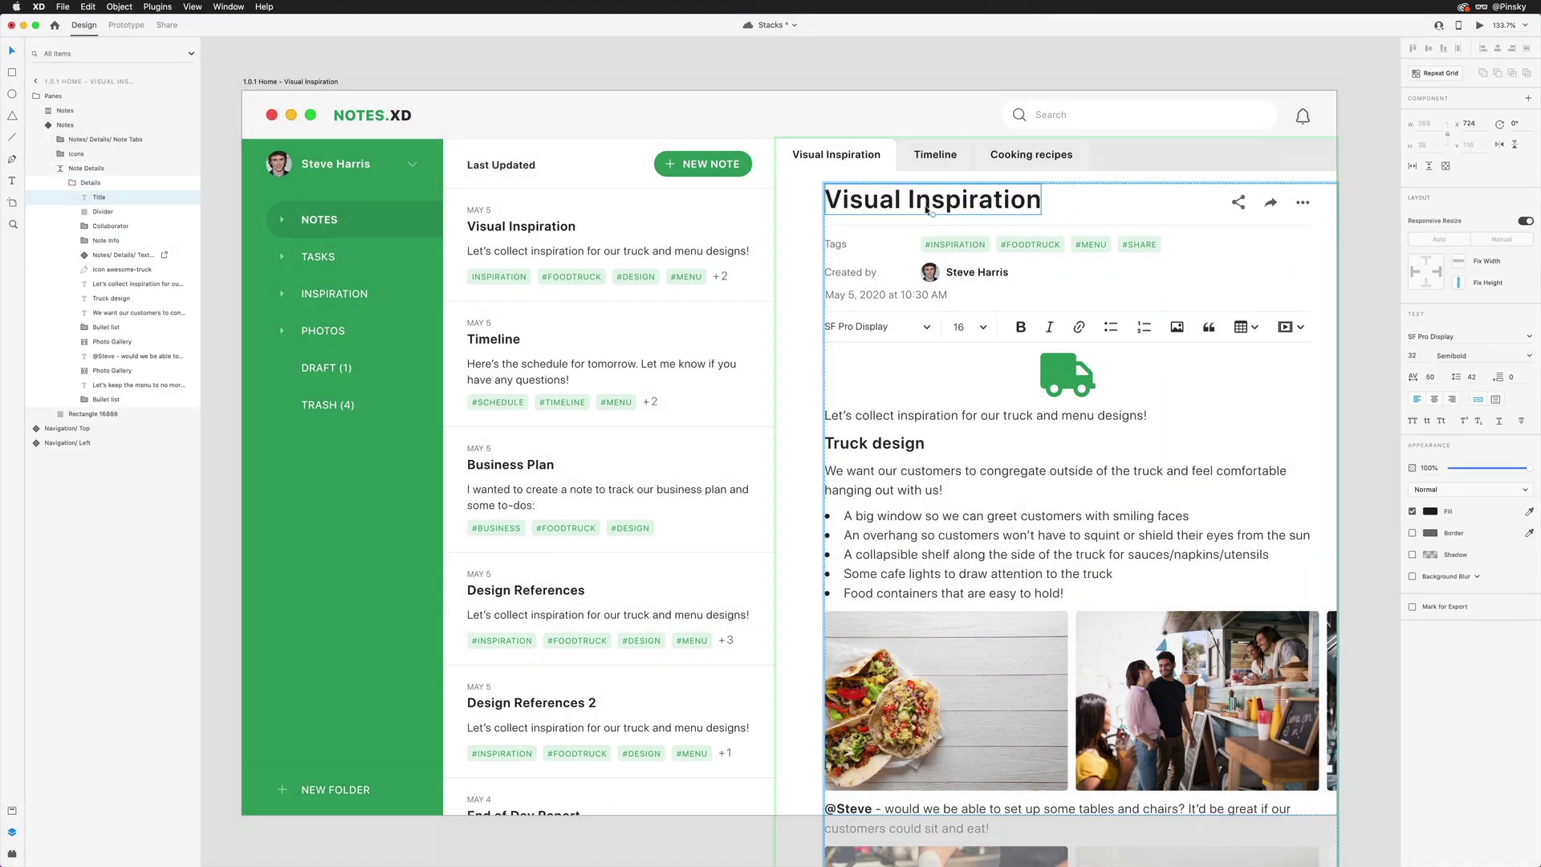
drag(835, 244, 844, 296)
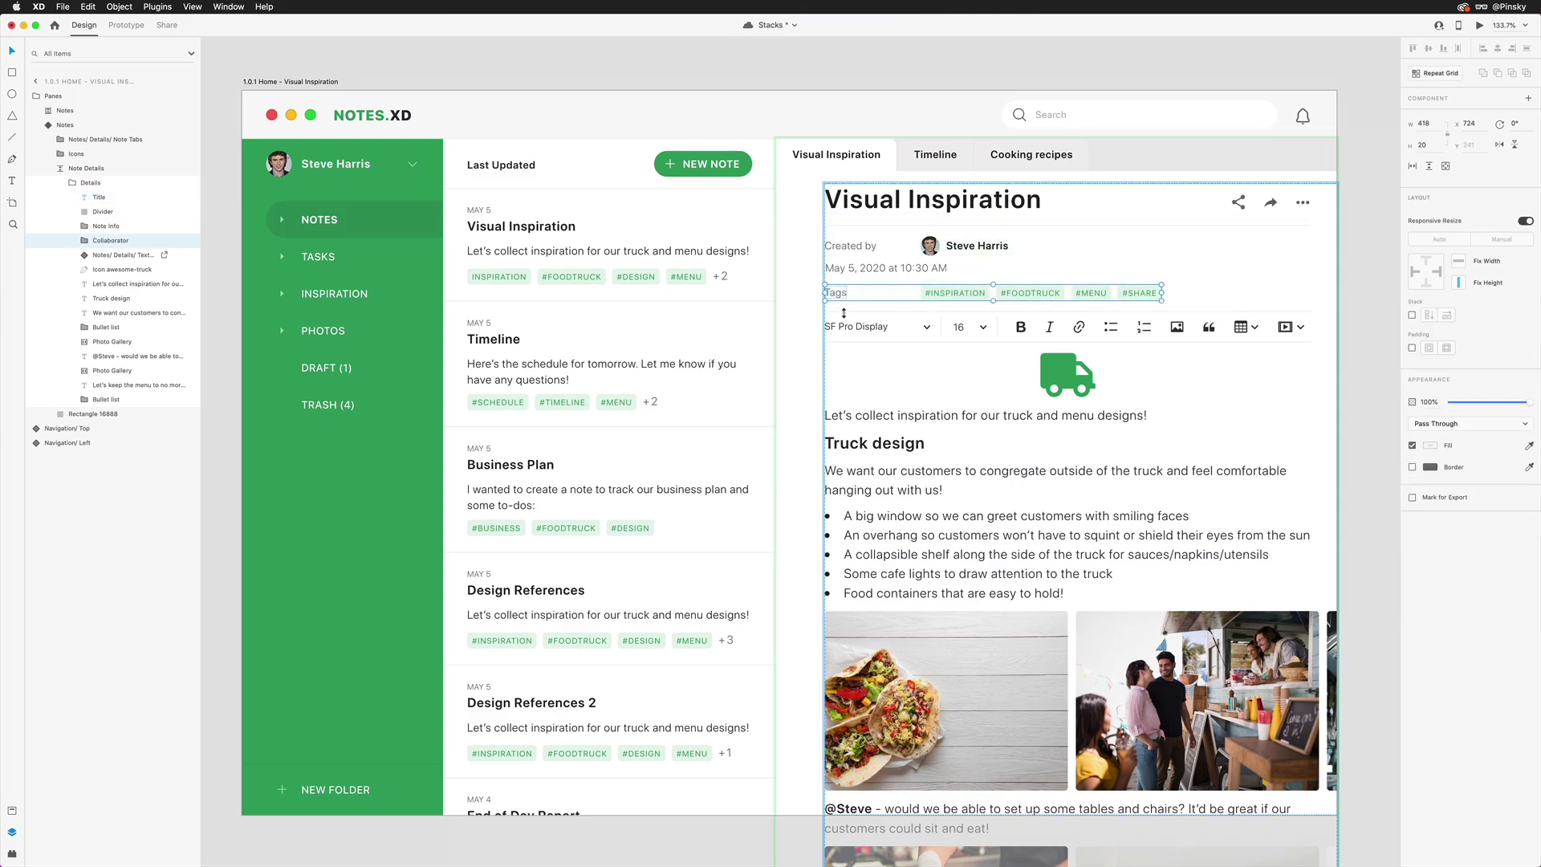
drag(863, 443, 863, 419)
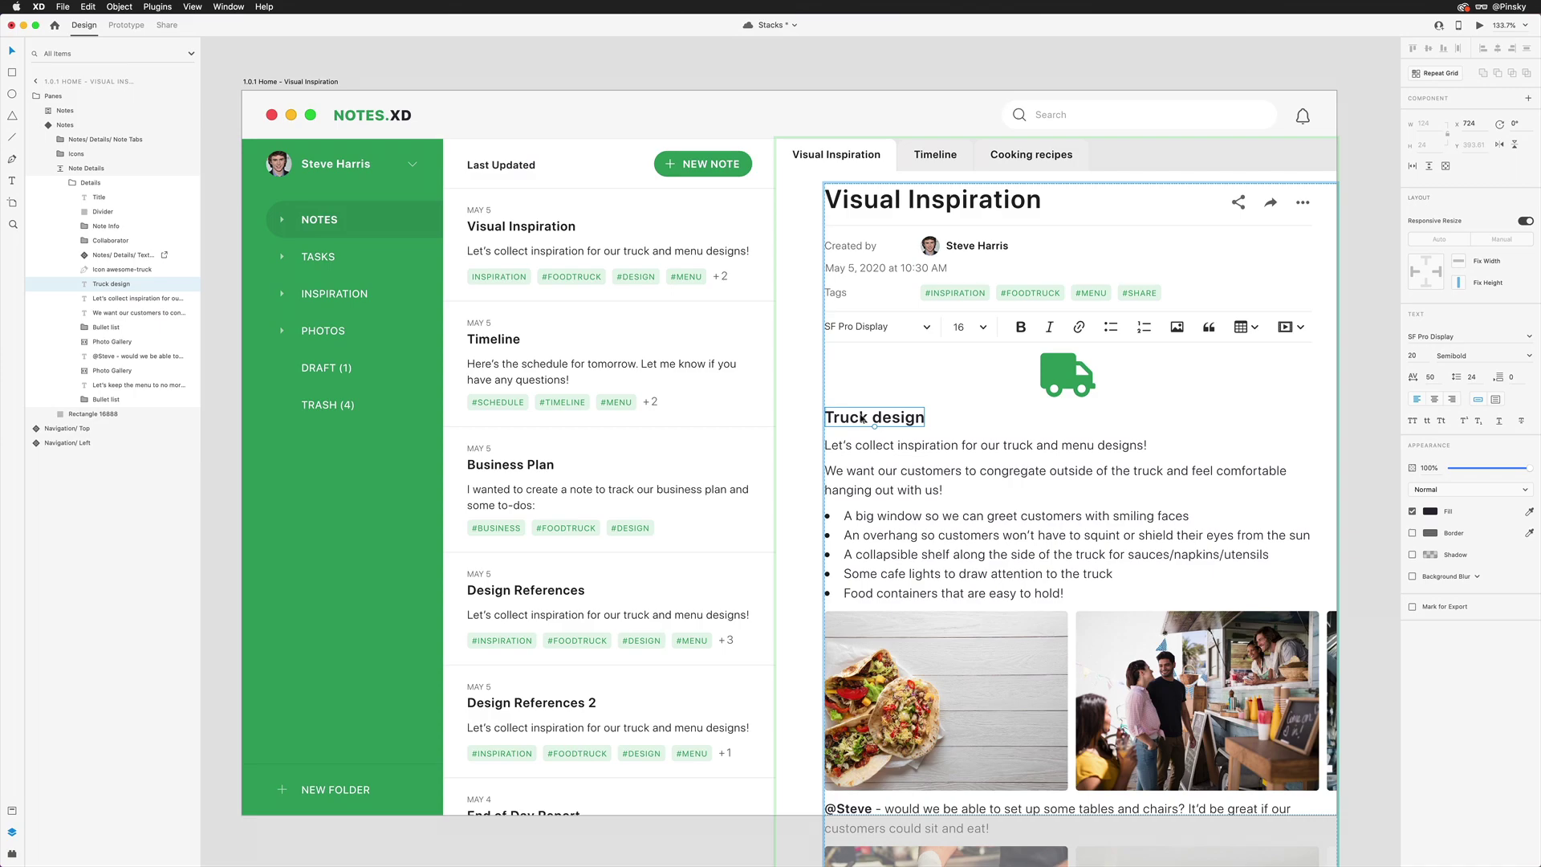
drag(955, 674, 956, 573)
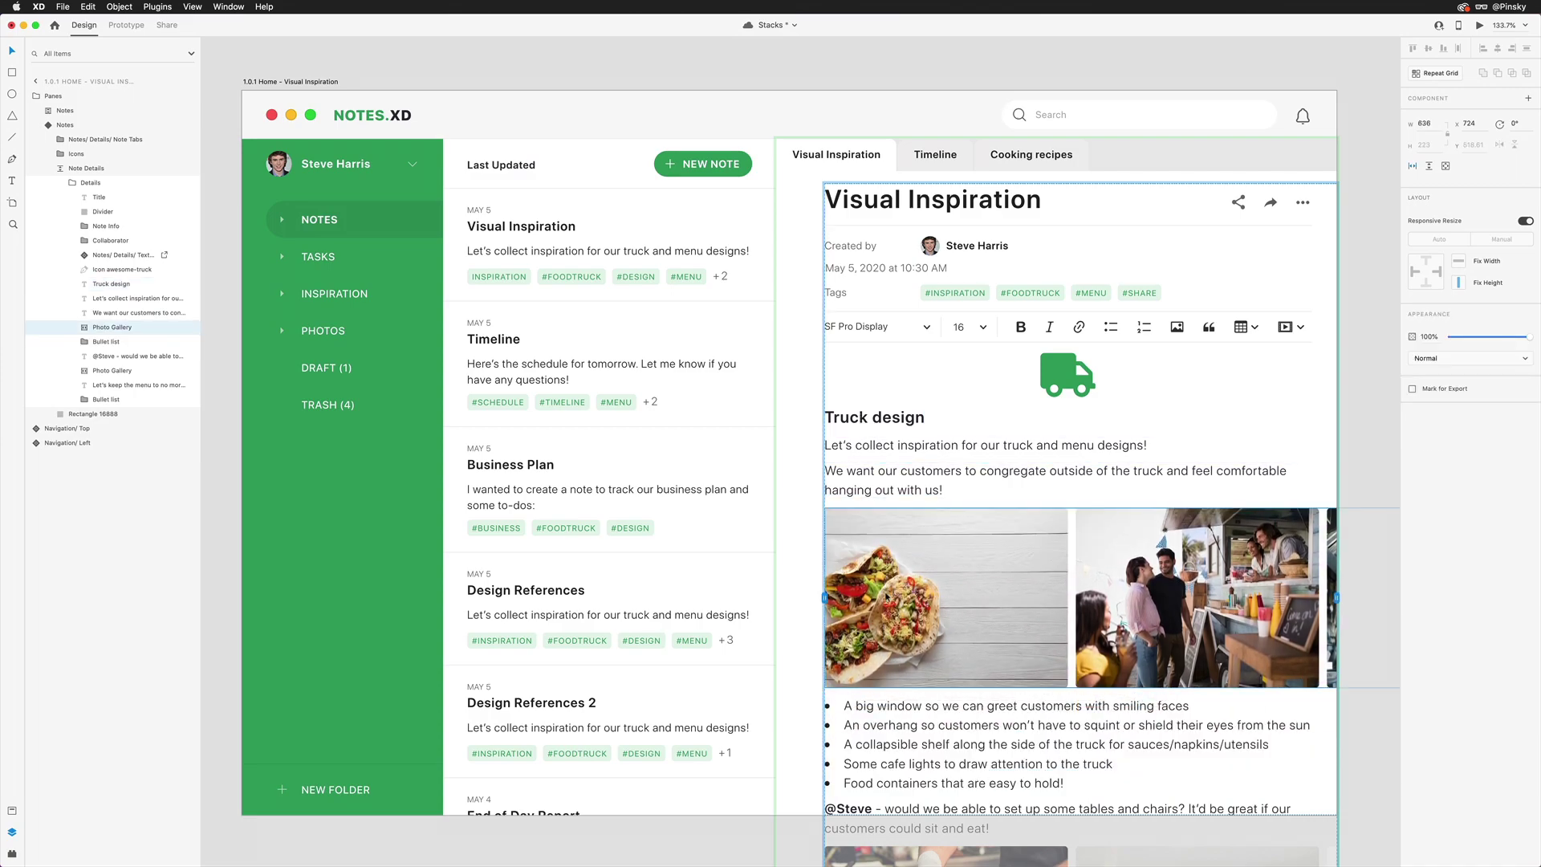
- Delete the green truck icon from the note details
click(1059, 380)
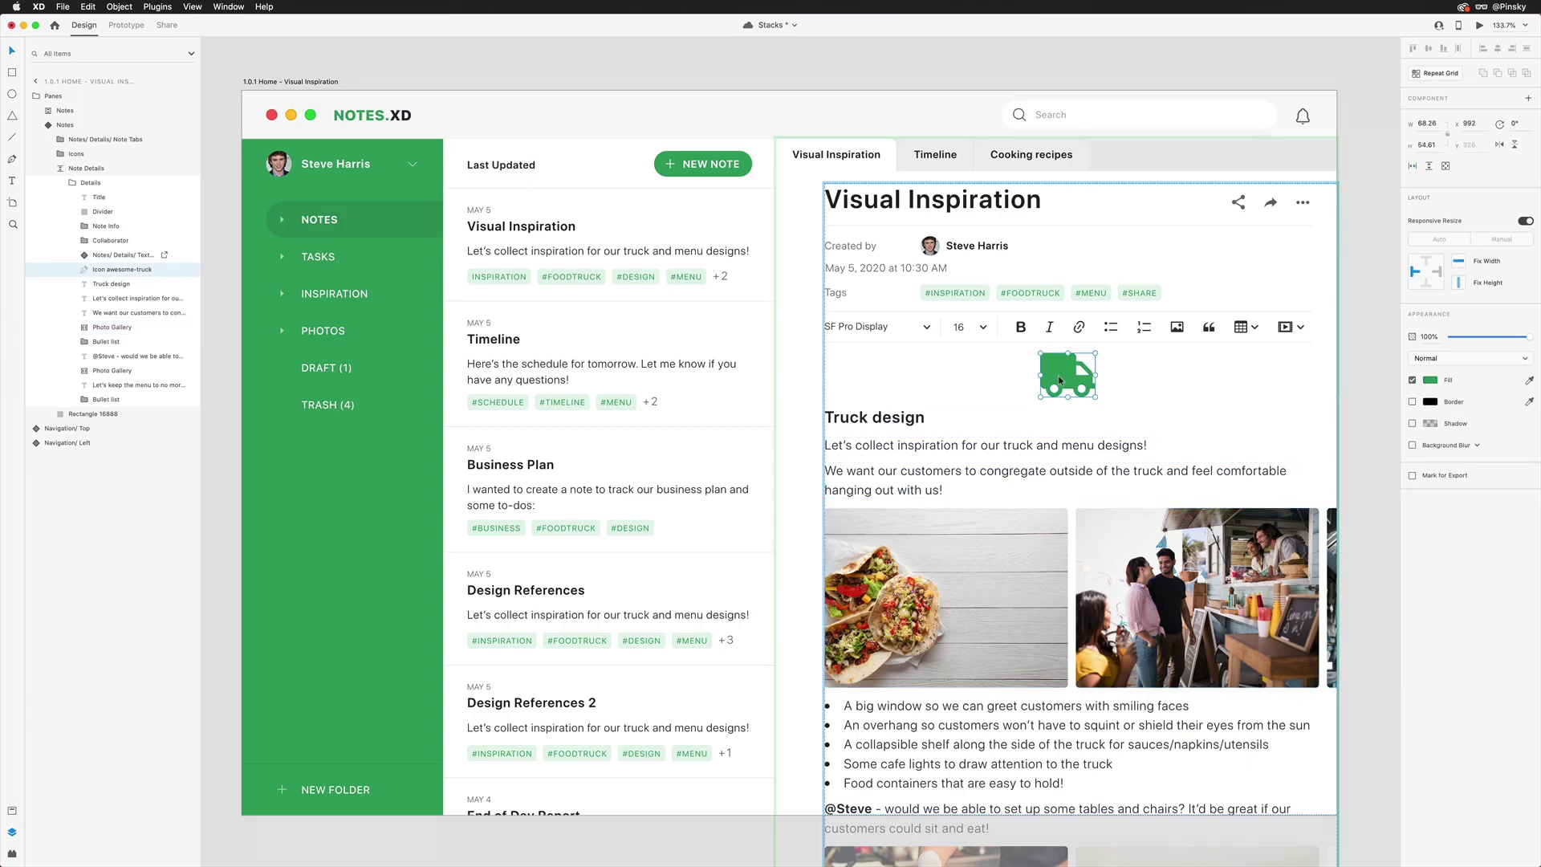
key(Delete)
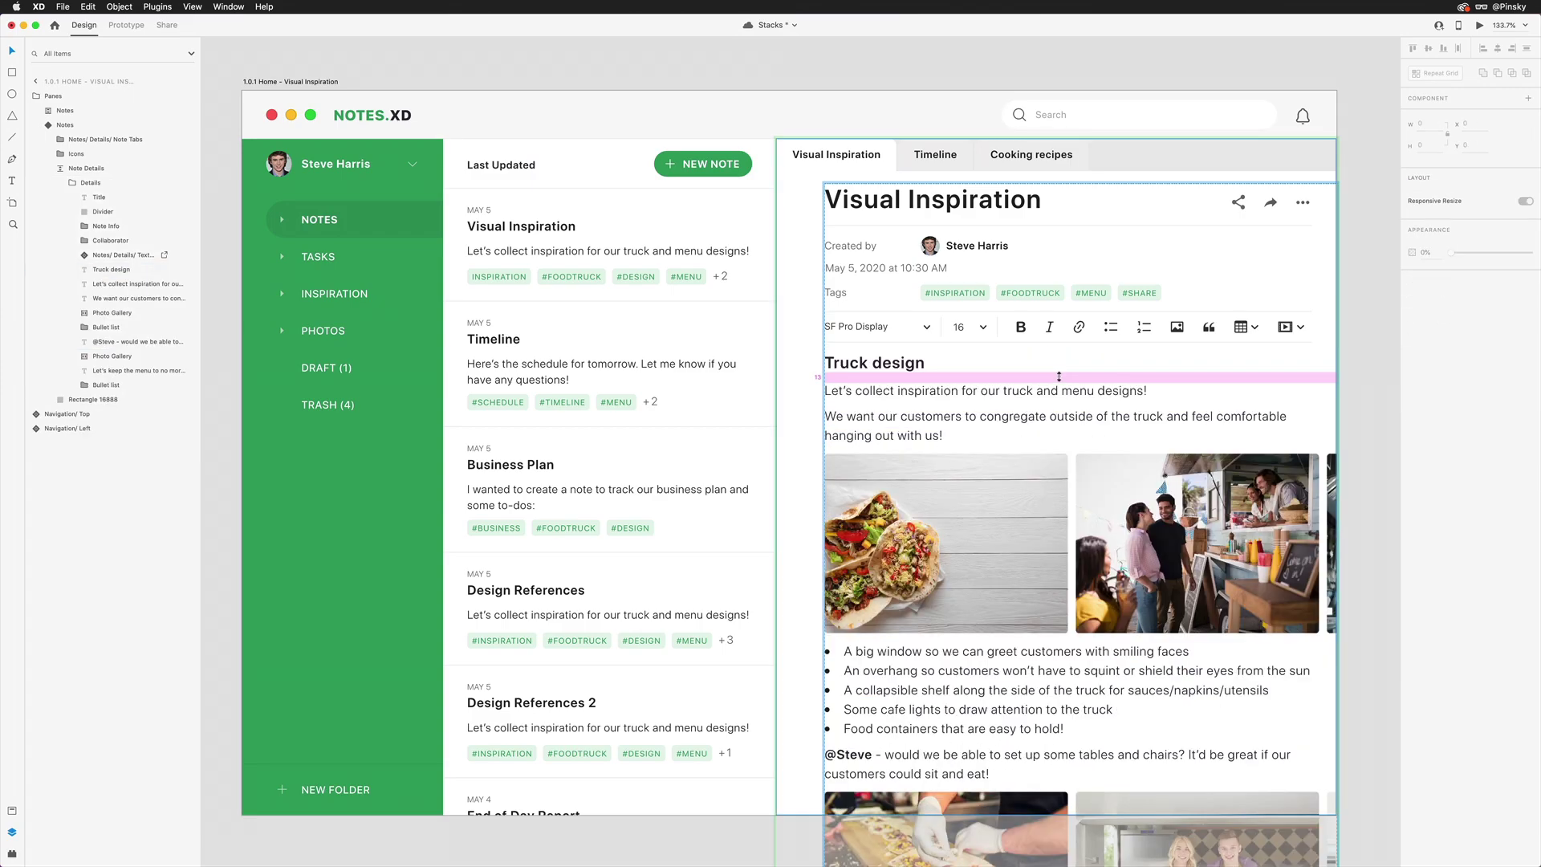
- Duplicate the Truck design heading, place the copy directly below the bullet list and change its text to Menu
click(886, 363)
key(super+d)
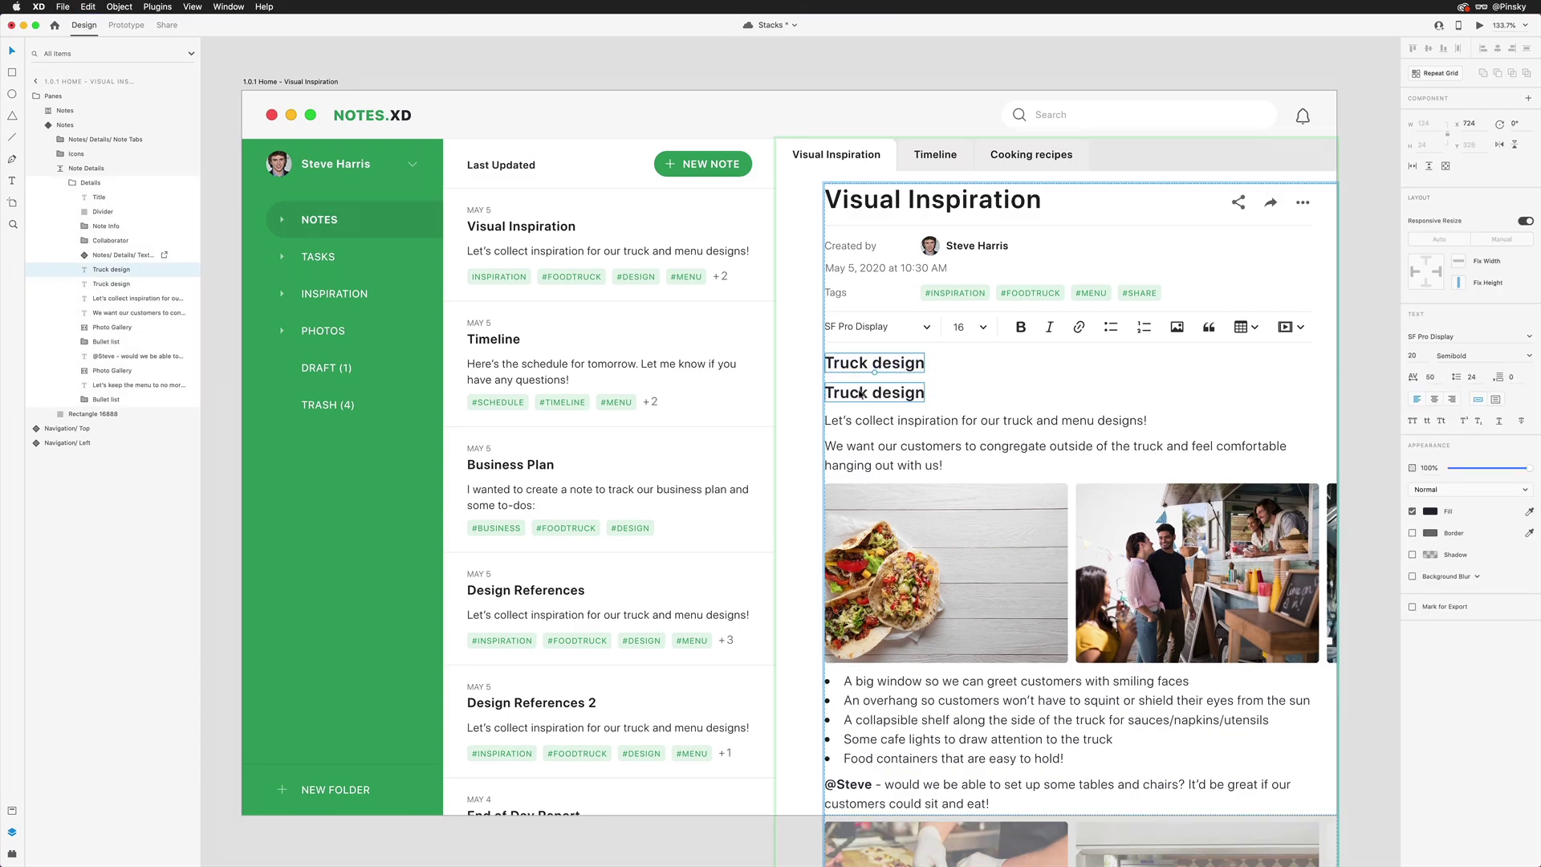
drag(886, 364, 851, 732)
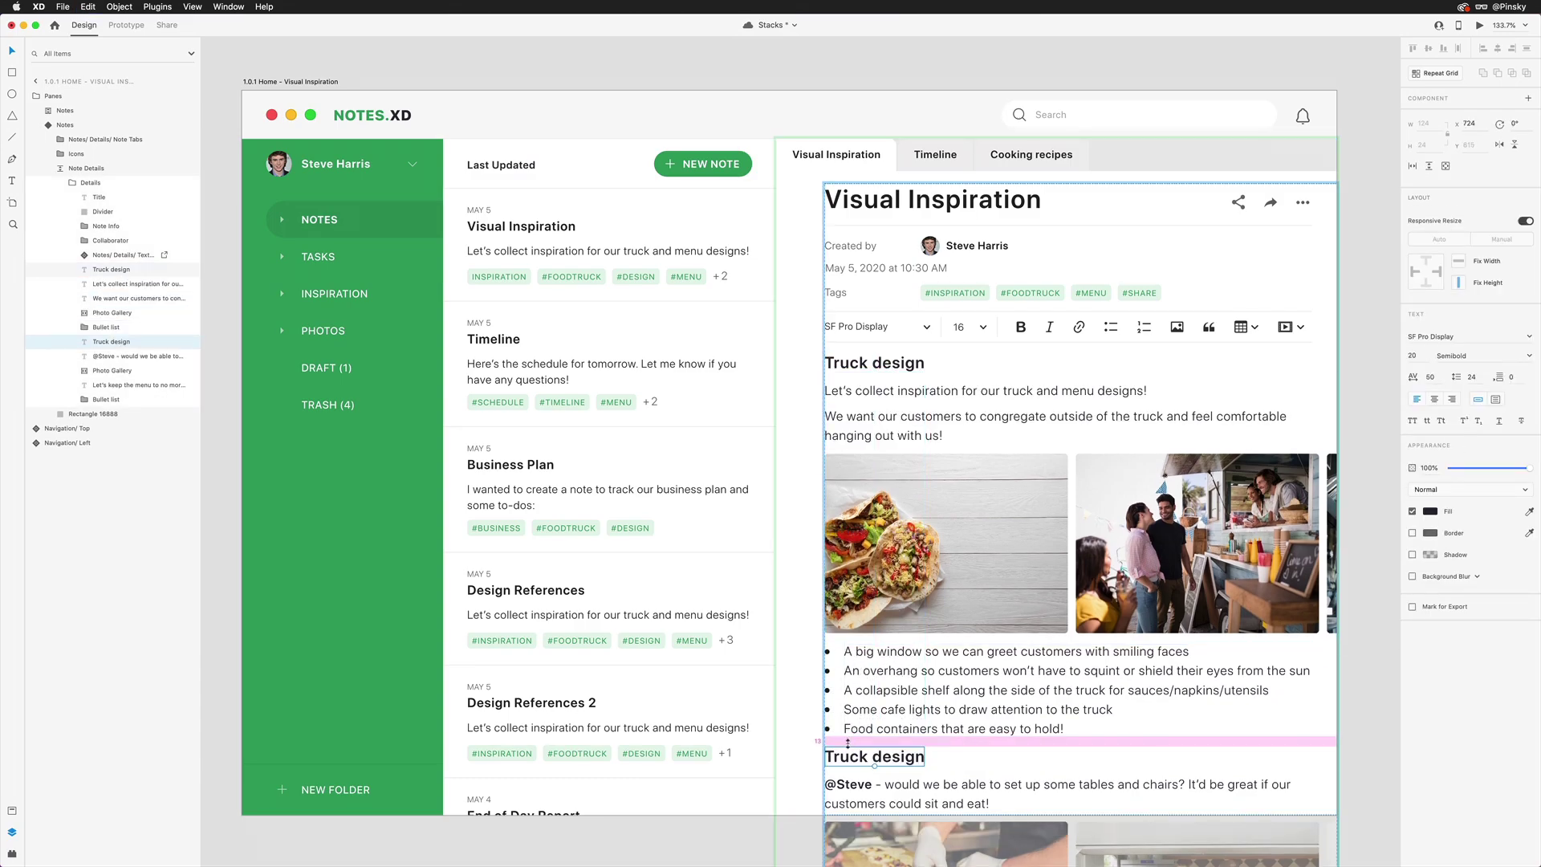
double_click(844, 757)
text(Menu)
key(Escape)
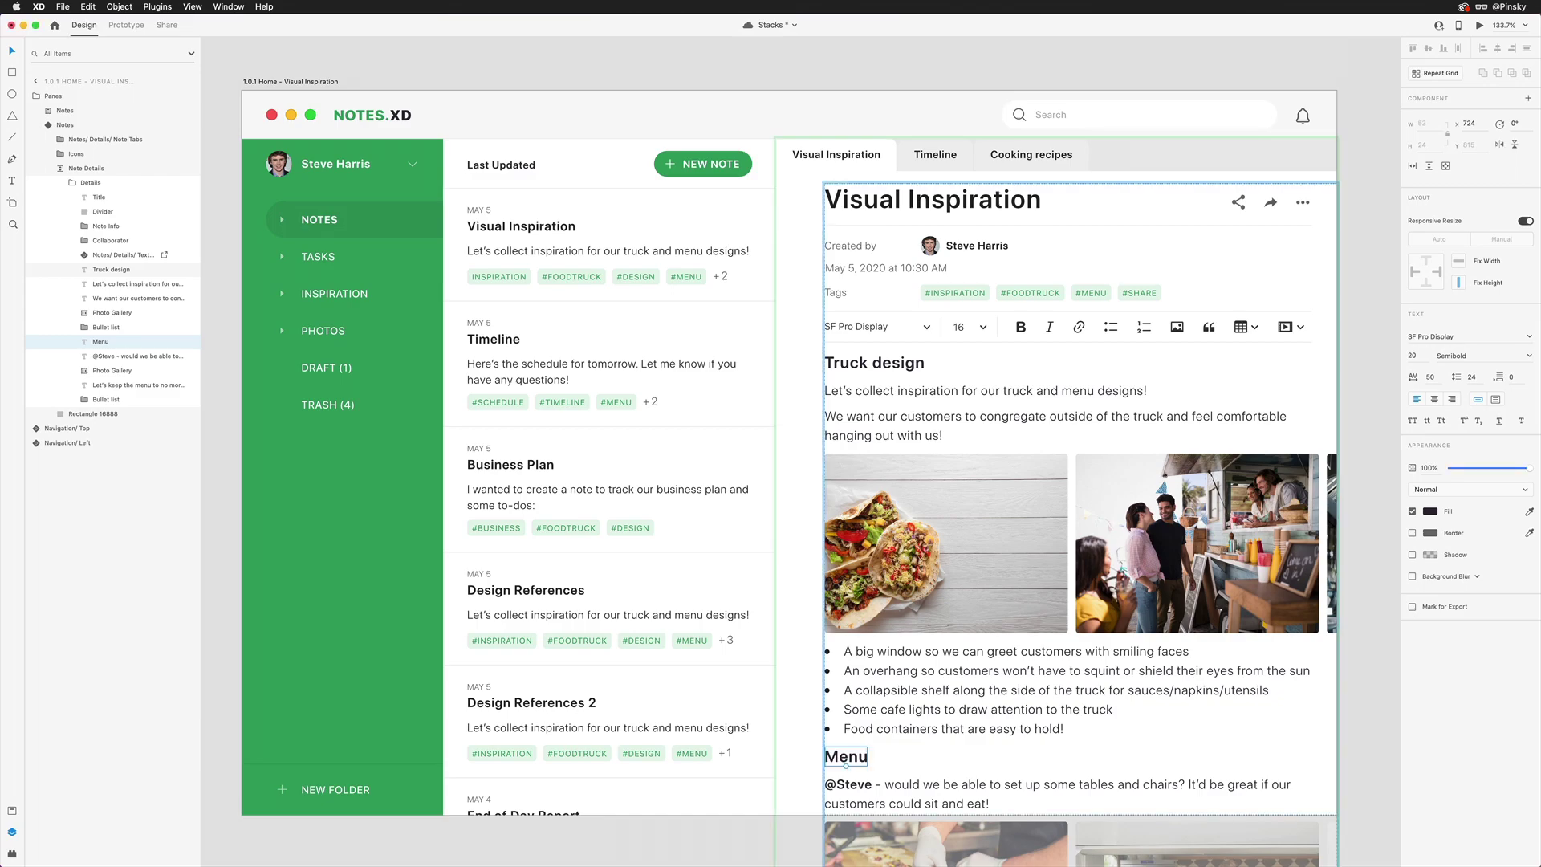
- Insert the snazzy-image map between the first photo gallery and the bullet list, and widen the gap above the Truck design heading
drag(825, 640, 1321, 770)
key(super+Tab)
drag(531, 469, 1012, 691)
click(1413, 424)
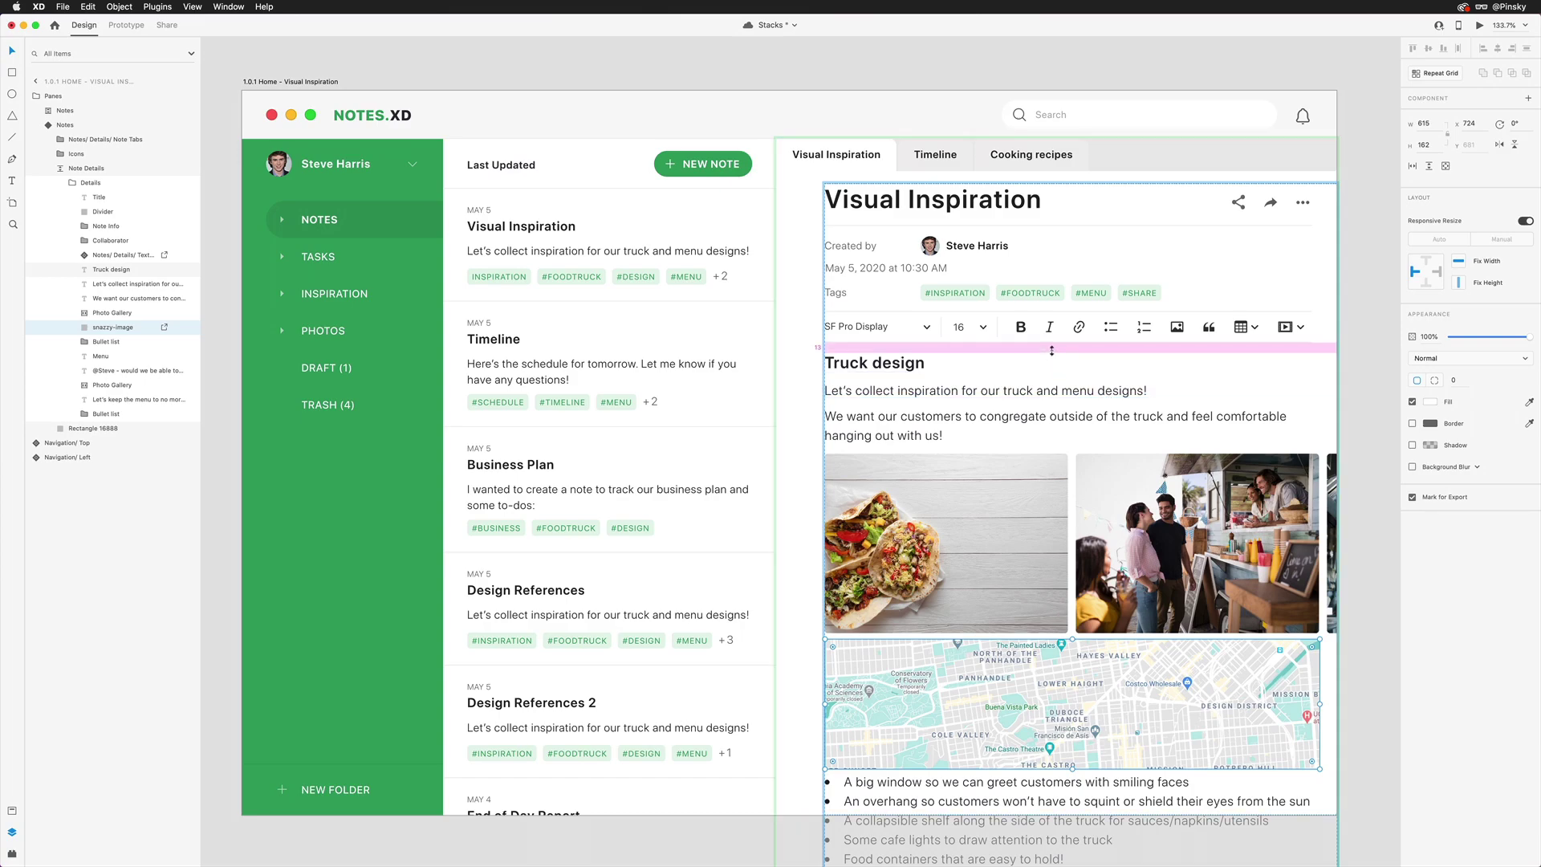
drag(1052, 349, 1026, 375)
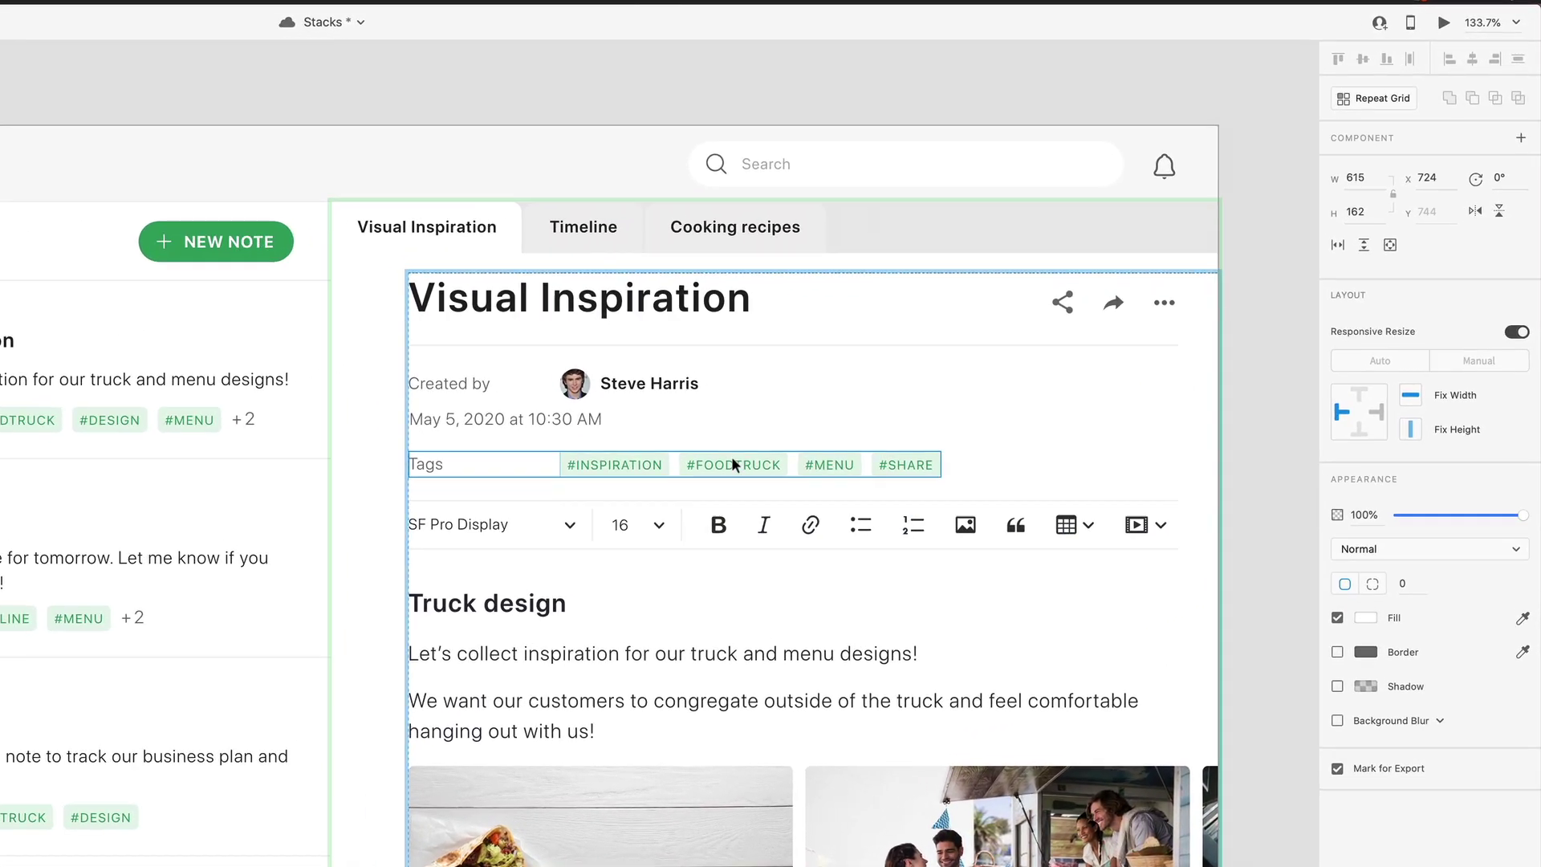
- Make the group of tags a horizontal stack and move the #INSPIRATION tag between #MENU and #SHARE
click(960, 302)
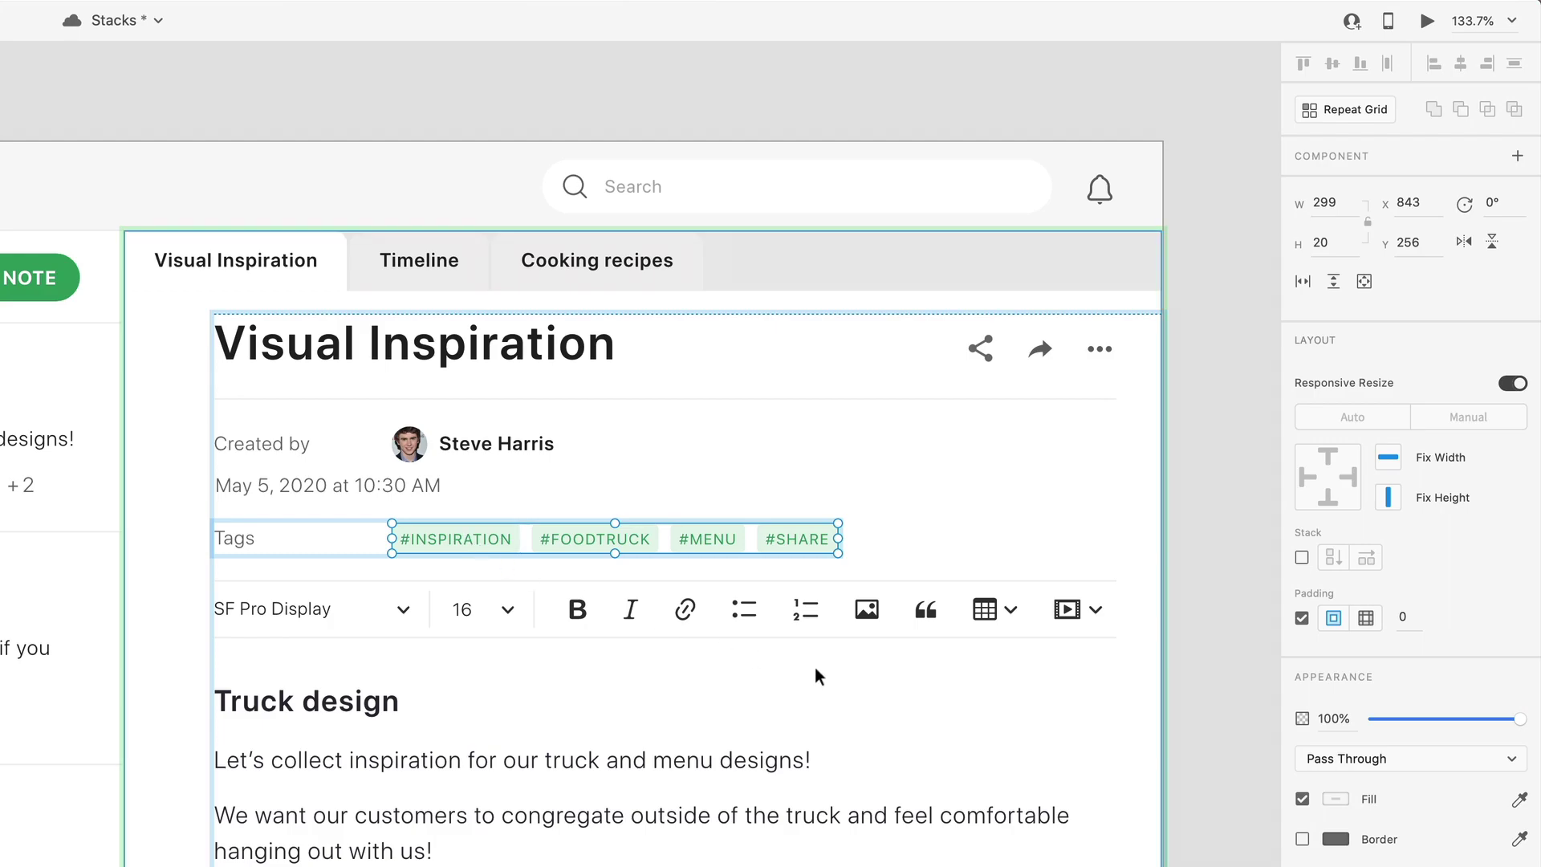
click(1301, 557)
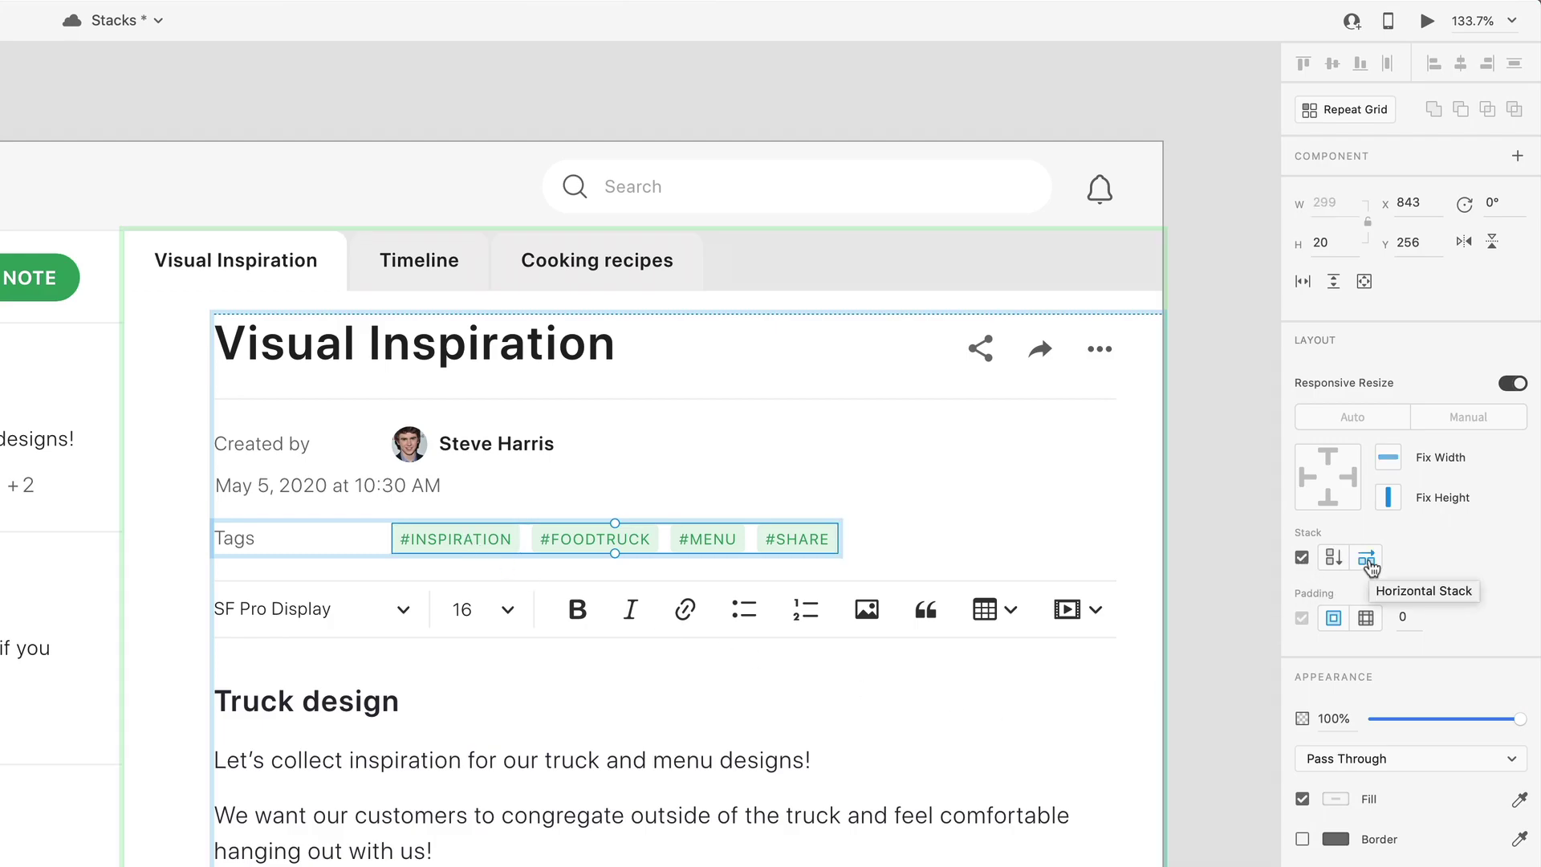
double_click(475, 536)
drag(444, 532, 684, 523)
- Duplicate the #FOODTRUCK tag and change the copy beside it to #TACOS
click(456, 539)
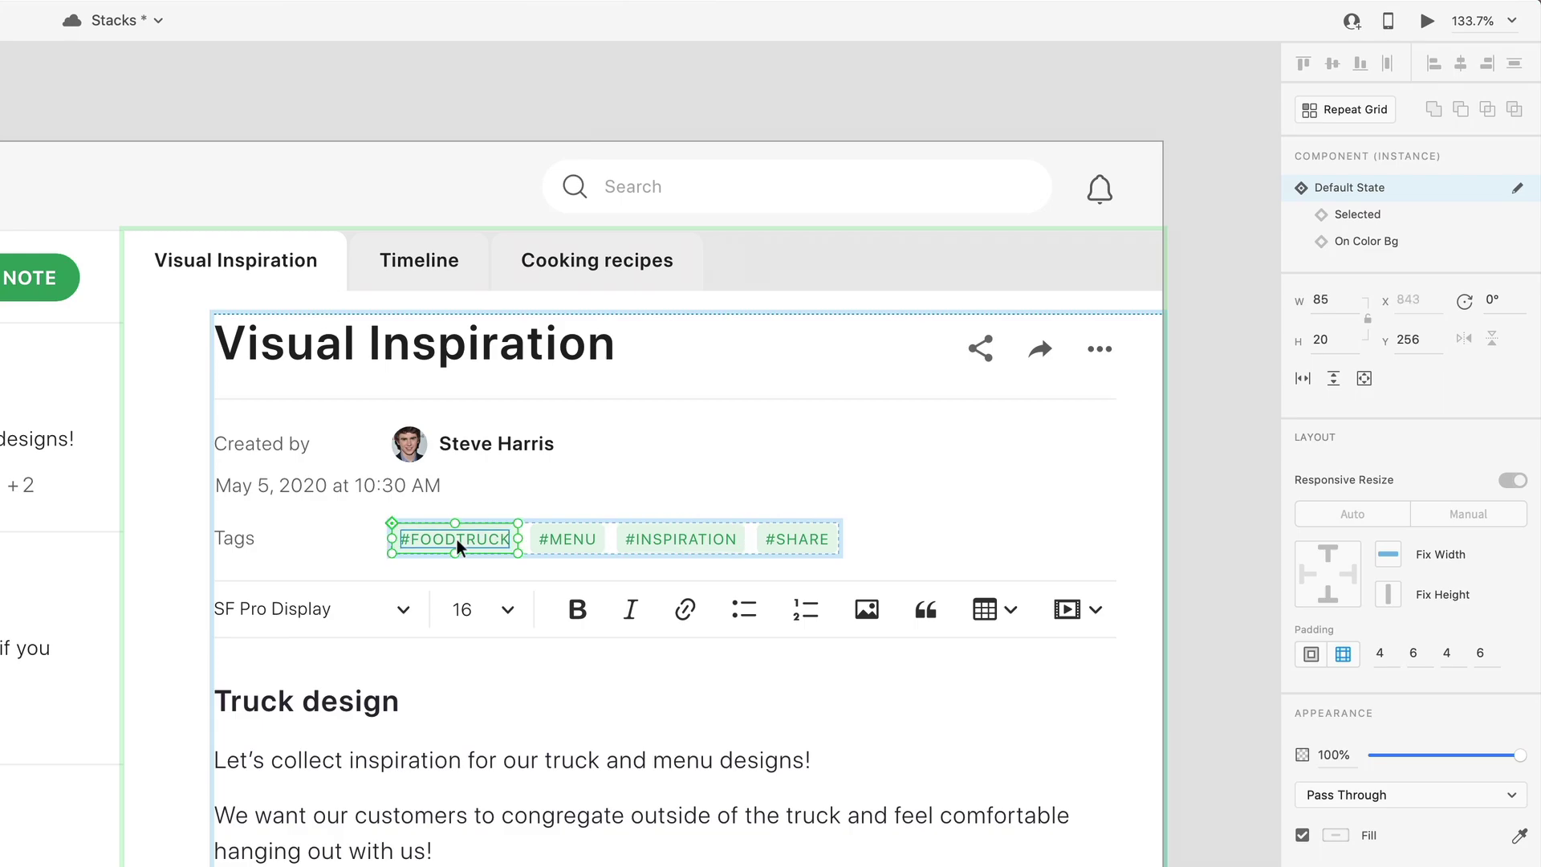
key(super+d)
double_click(590, 533)
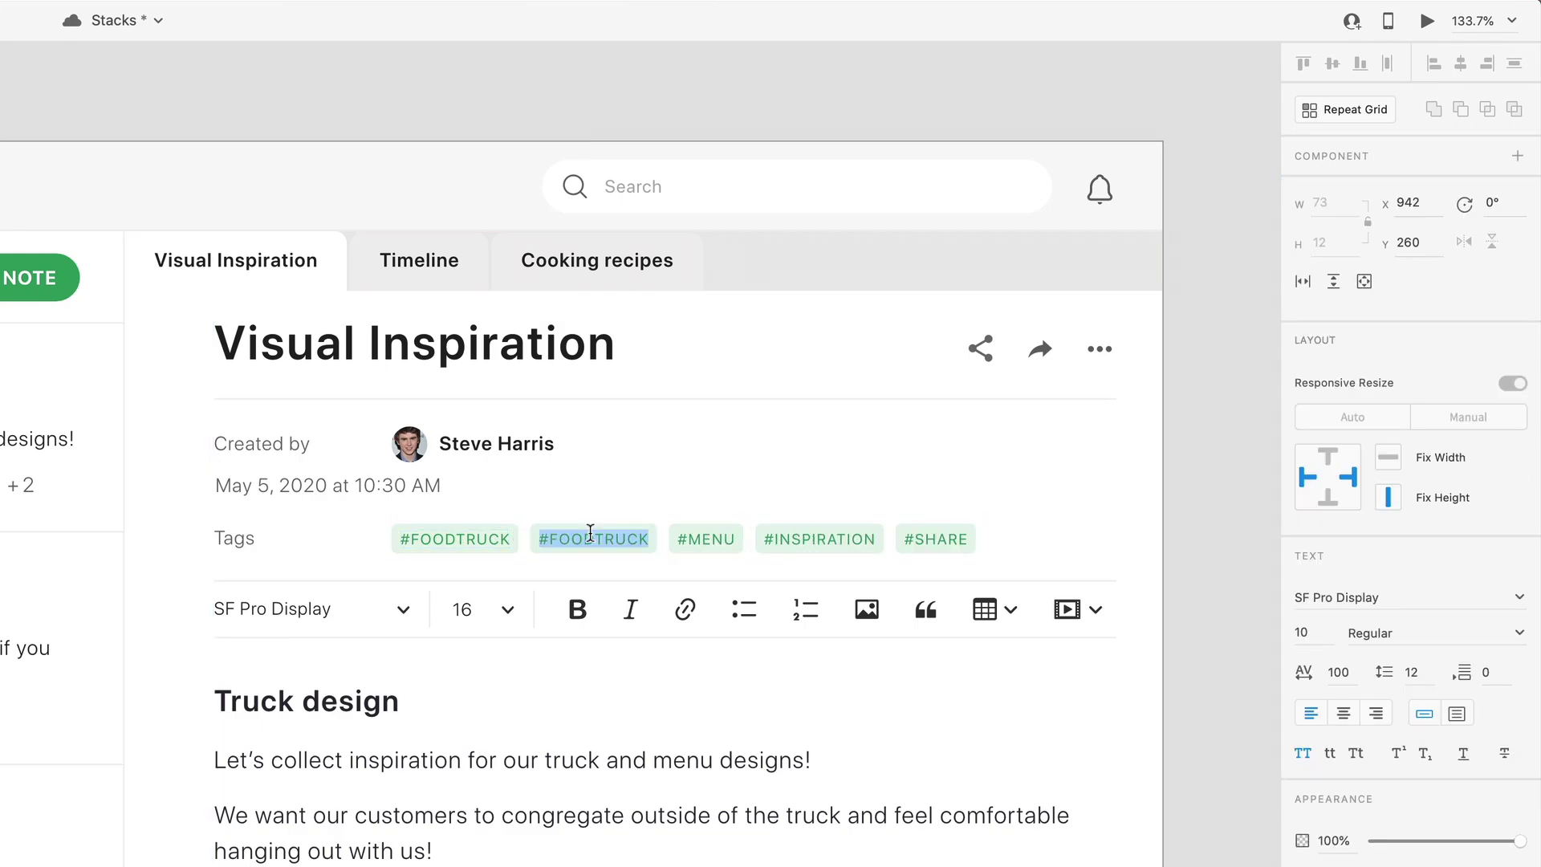
text(#TACOS)
key(Escape)
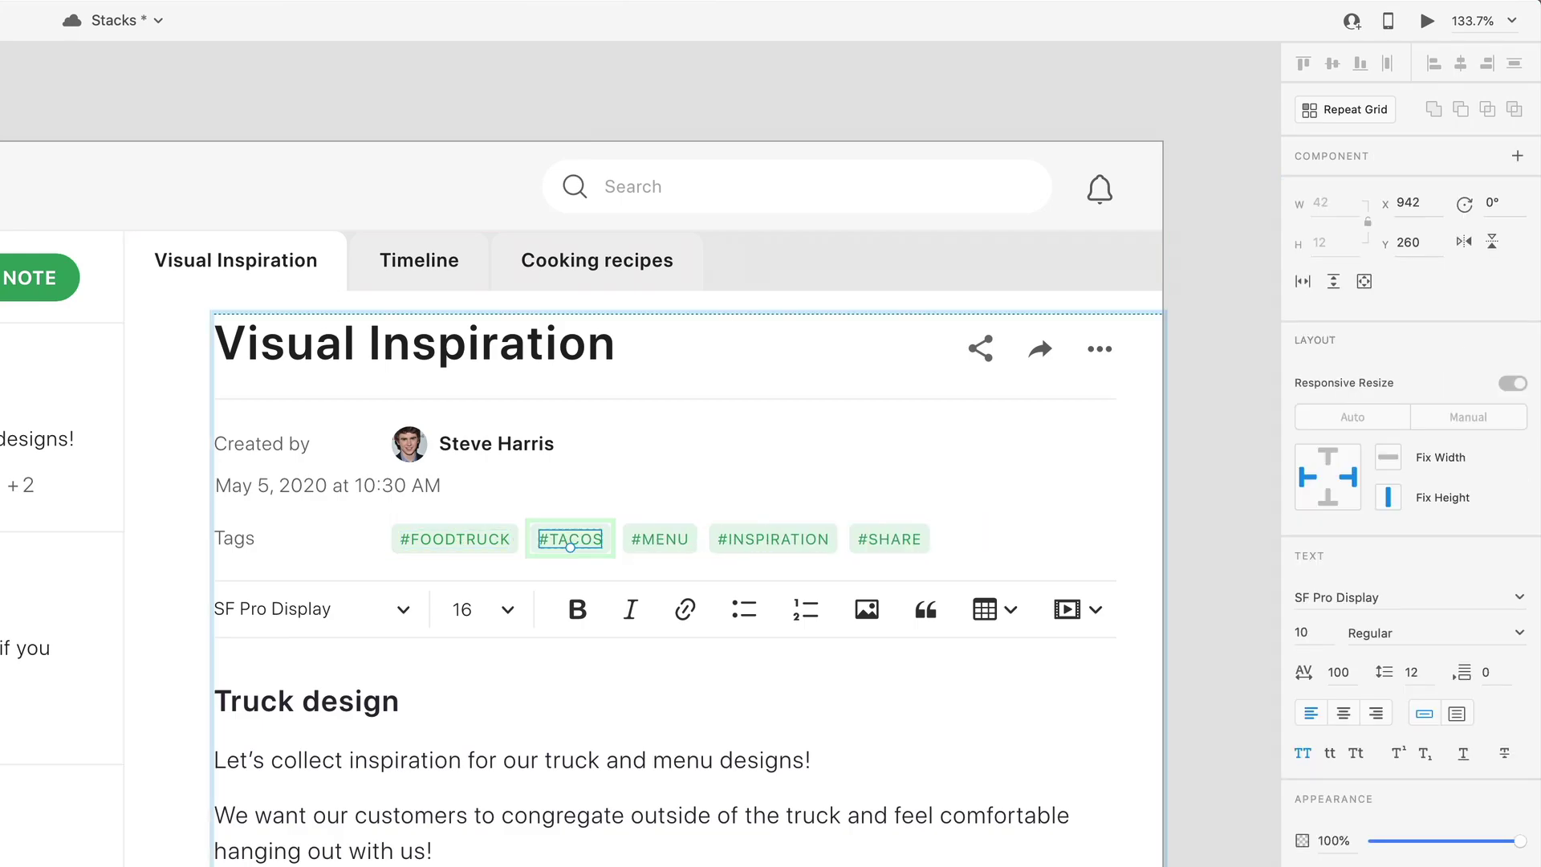
key(Escape)
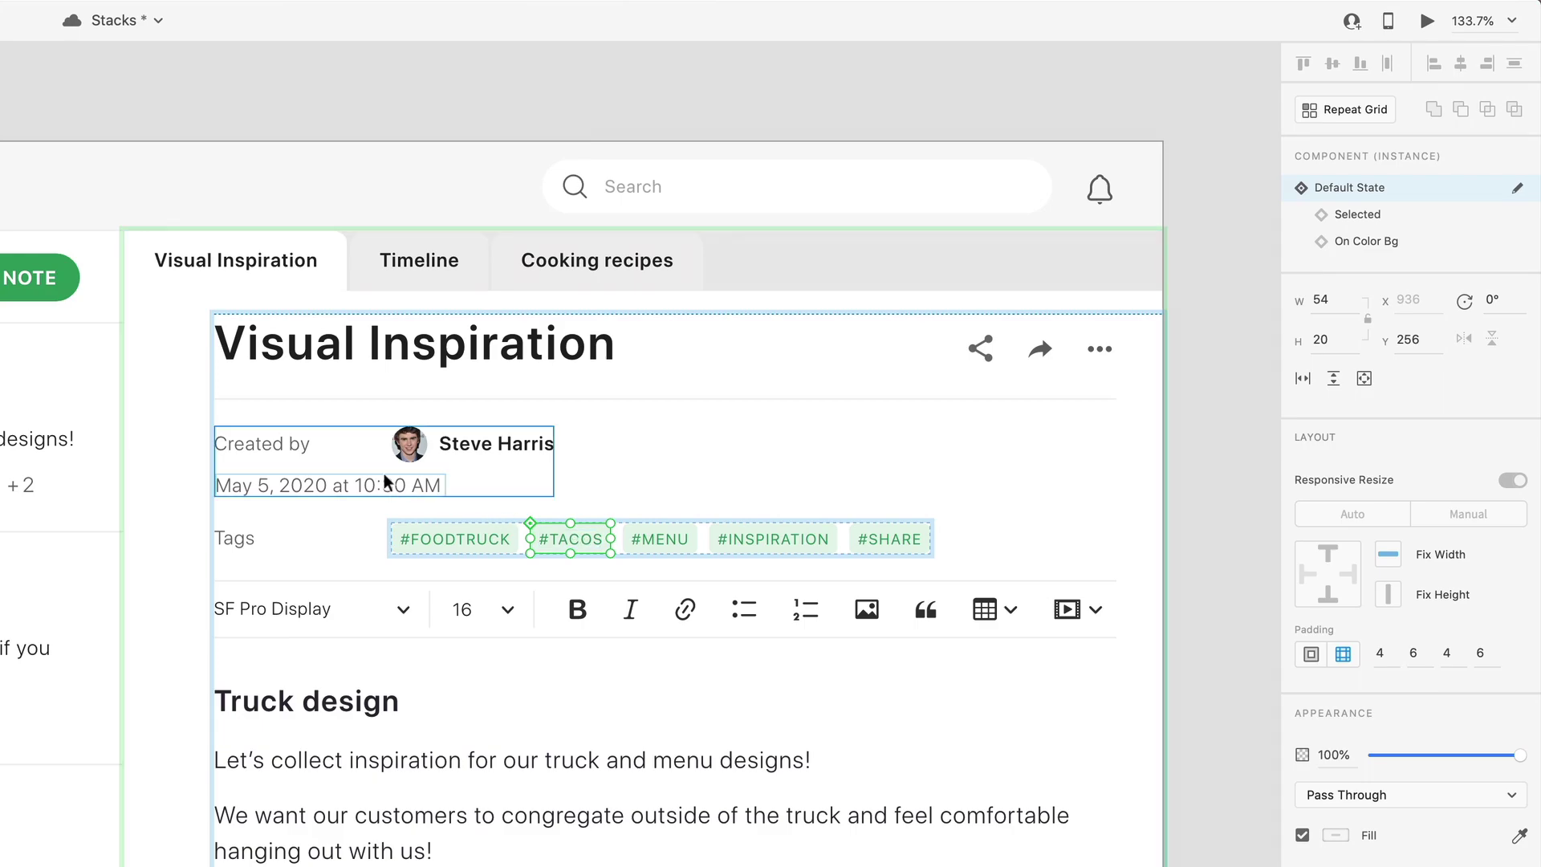
- Switch the Created by group to a horizontal stack and widen the gap before the date until it reaches the note's right margin
click(262, 441)
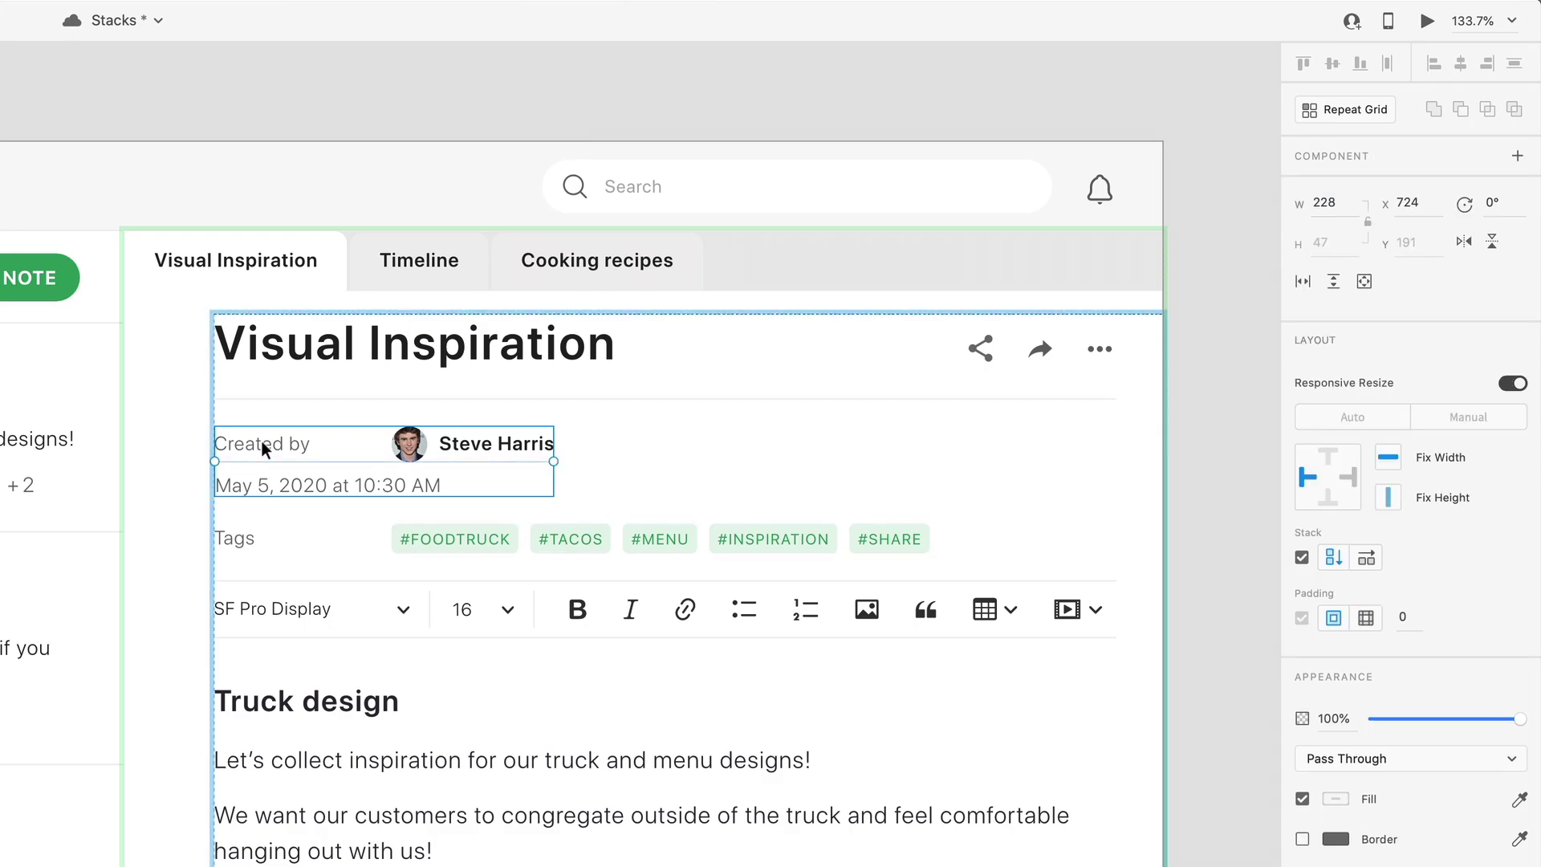
click(1368, 560)
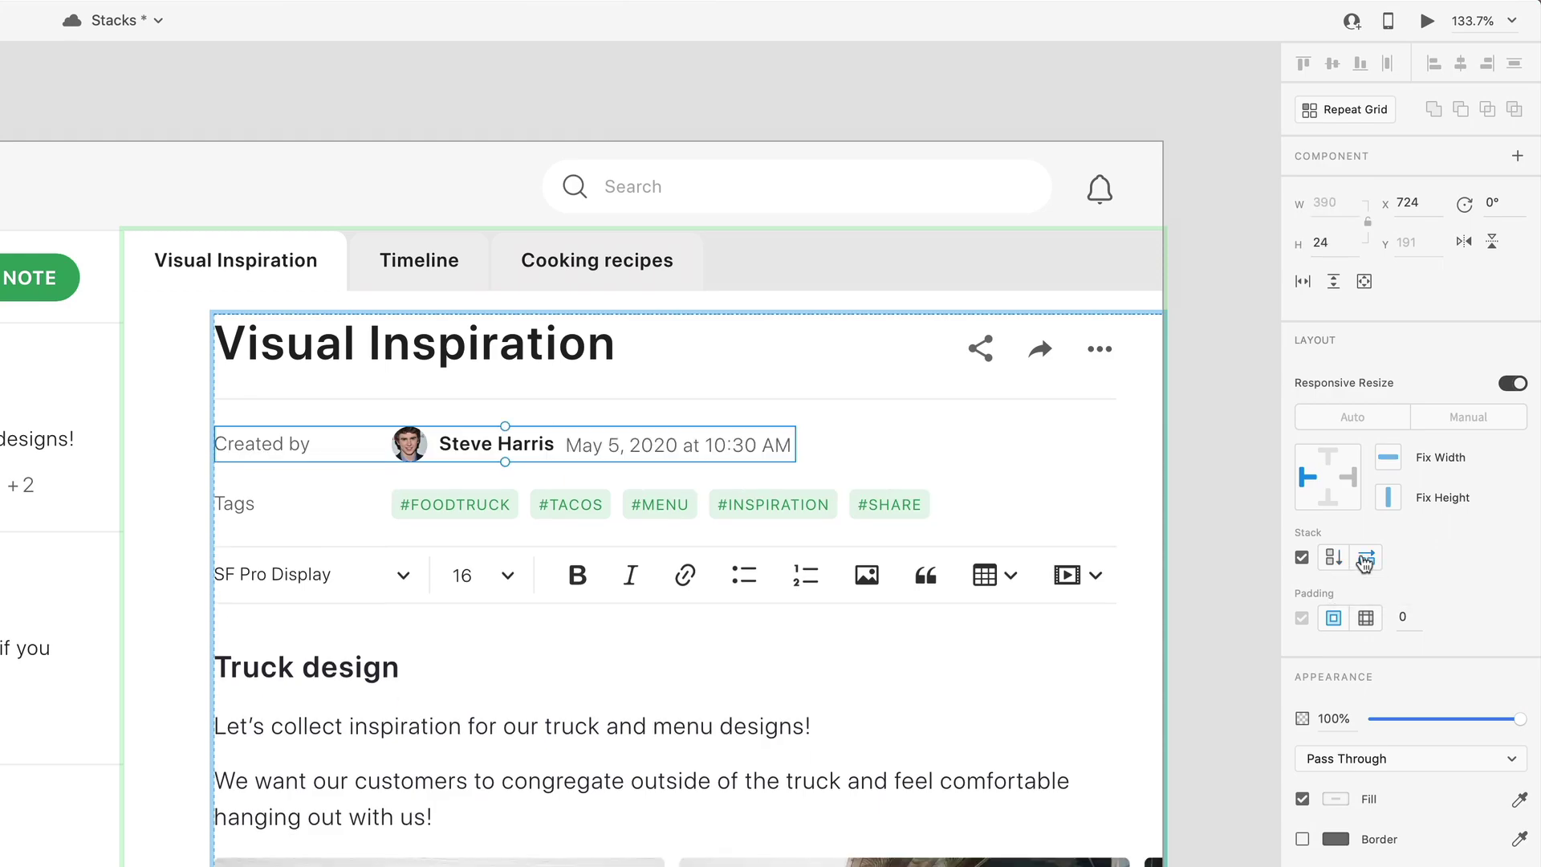
drag(558, 444, 883, 436)
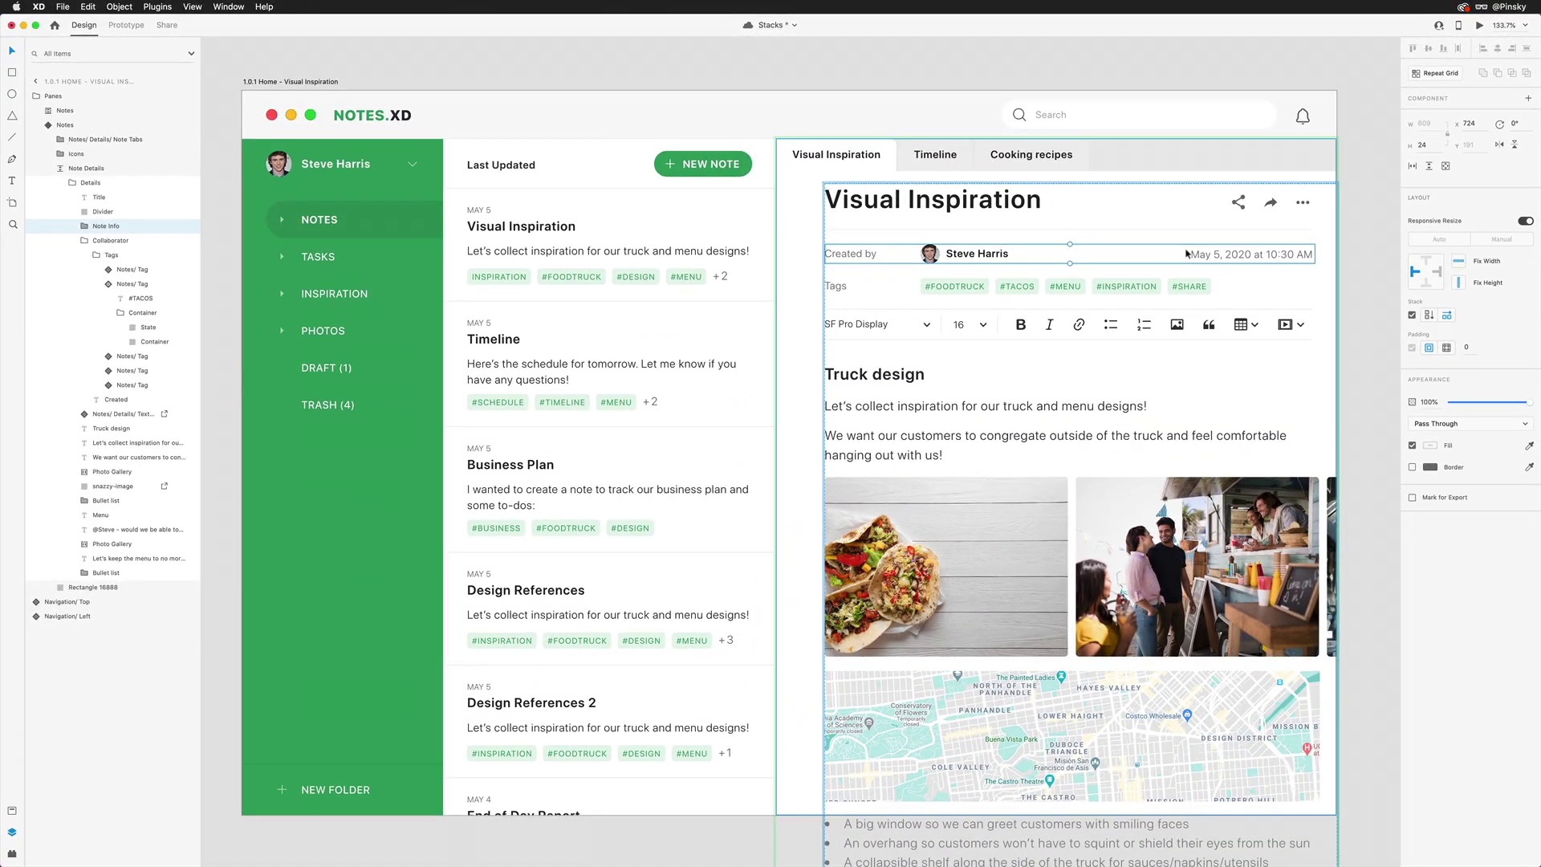
- Select the parent Notes component and switch it to its Timeline state
key(Escape)
key(Escape)
key(Escape)
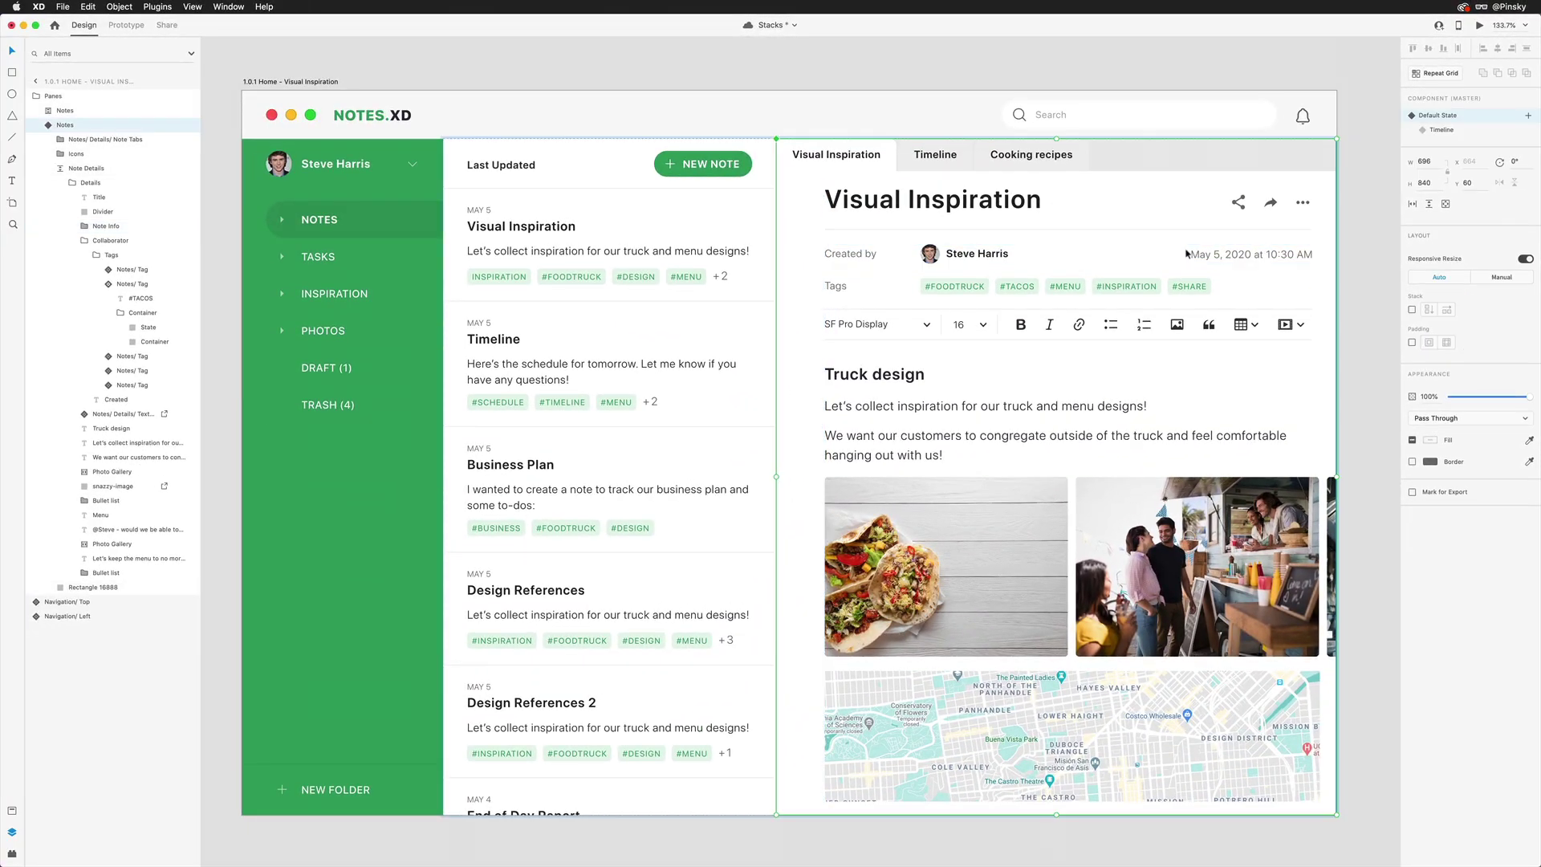
click(1451, 130)
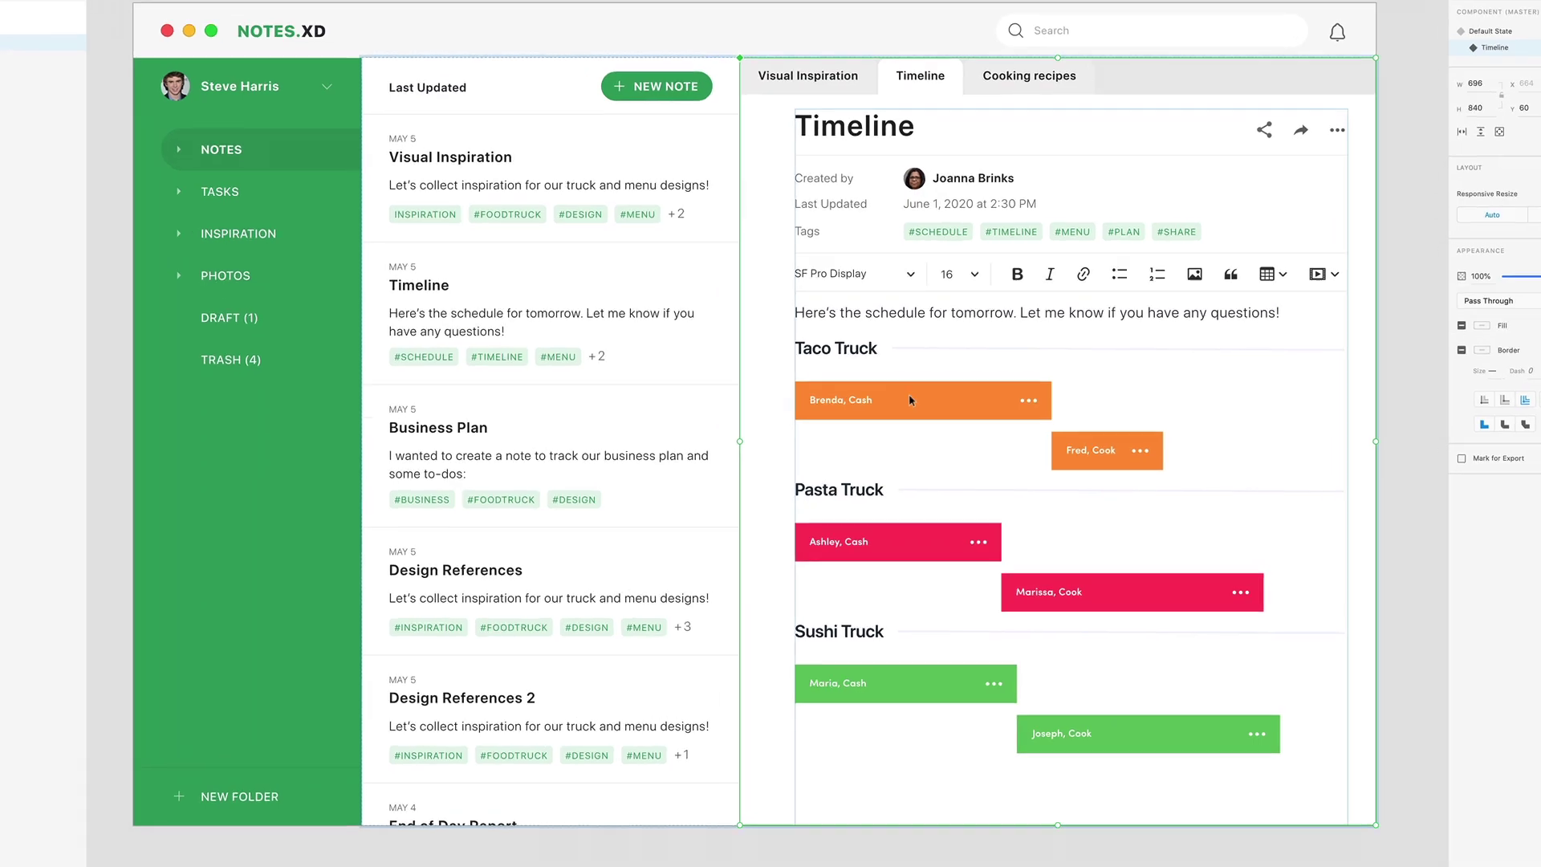
- Reorder the schedule's nested stack so the sections run Sushi Truck, Pasta Truck, Taco Truck
double_click(926, 438)
double_click(926, 438)
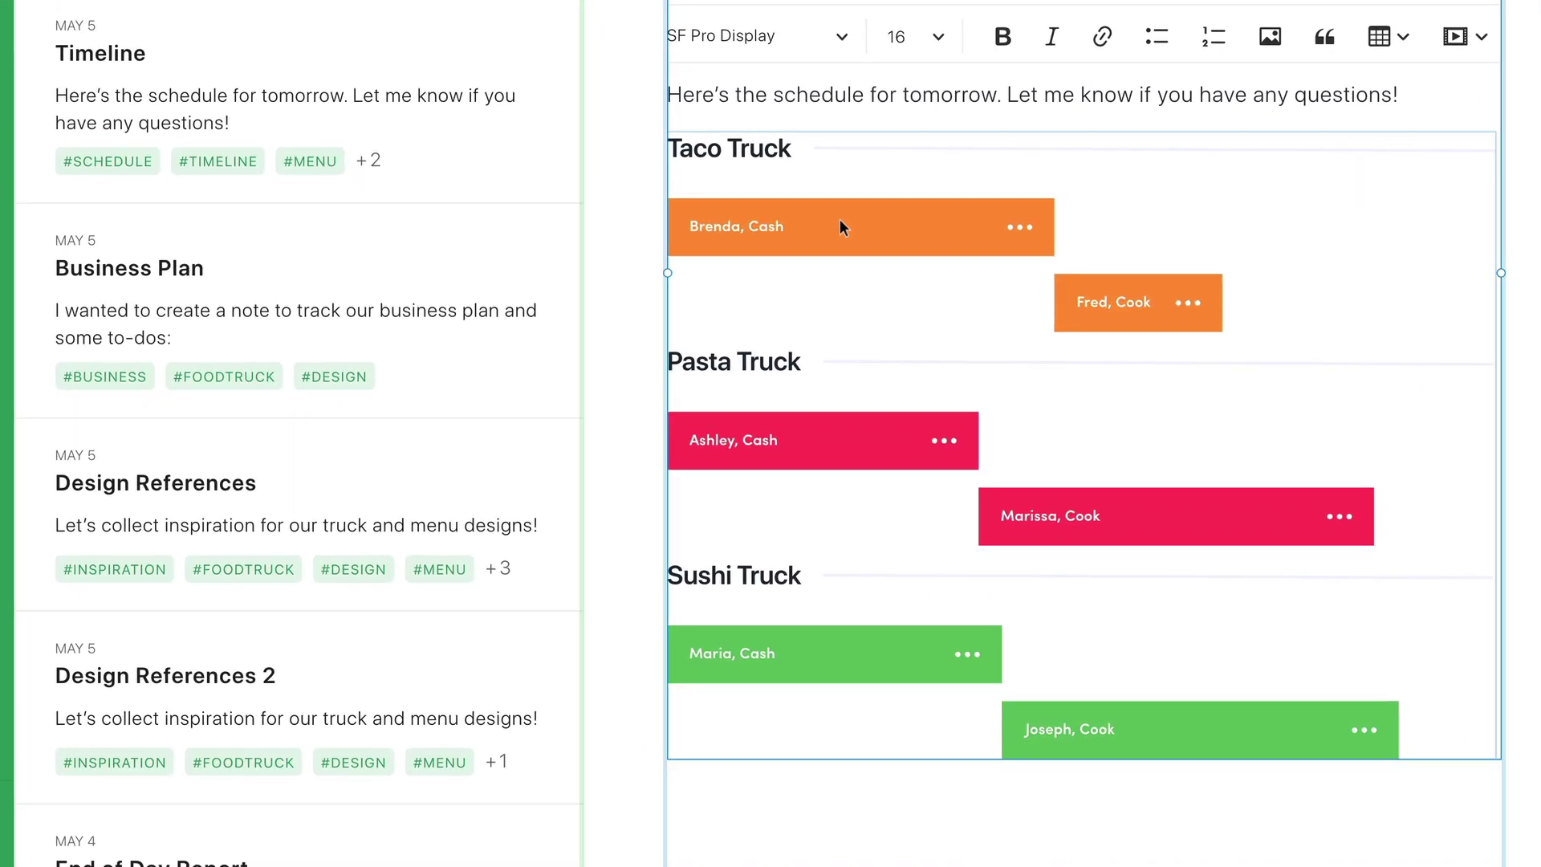
double_click(840, 219)
double_click(840, 219)
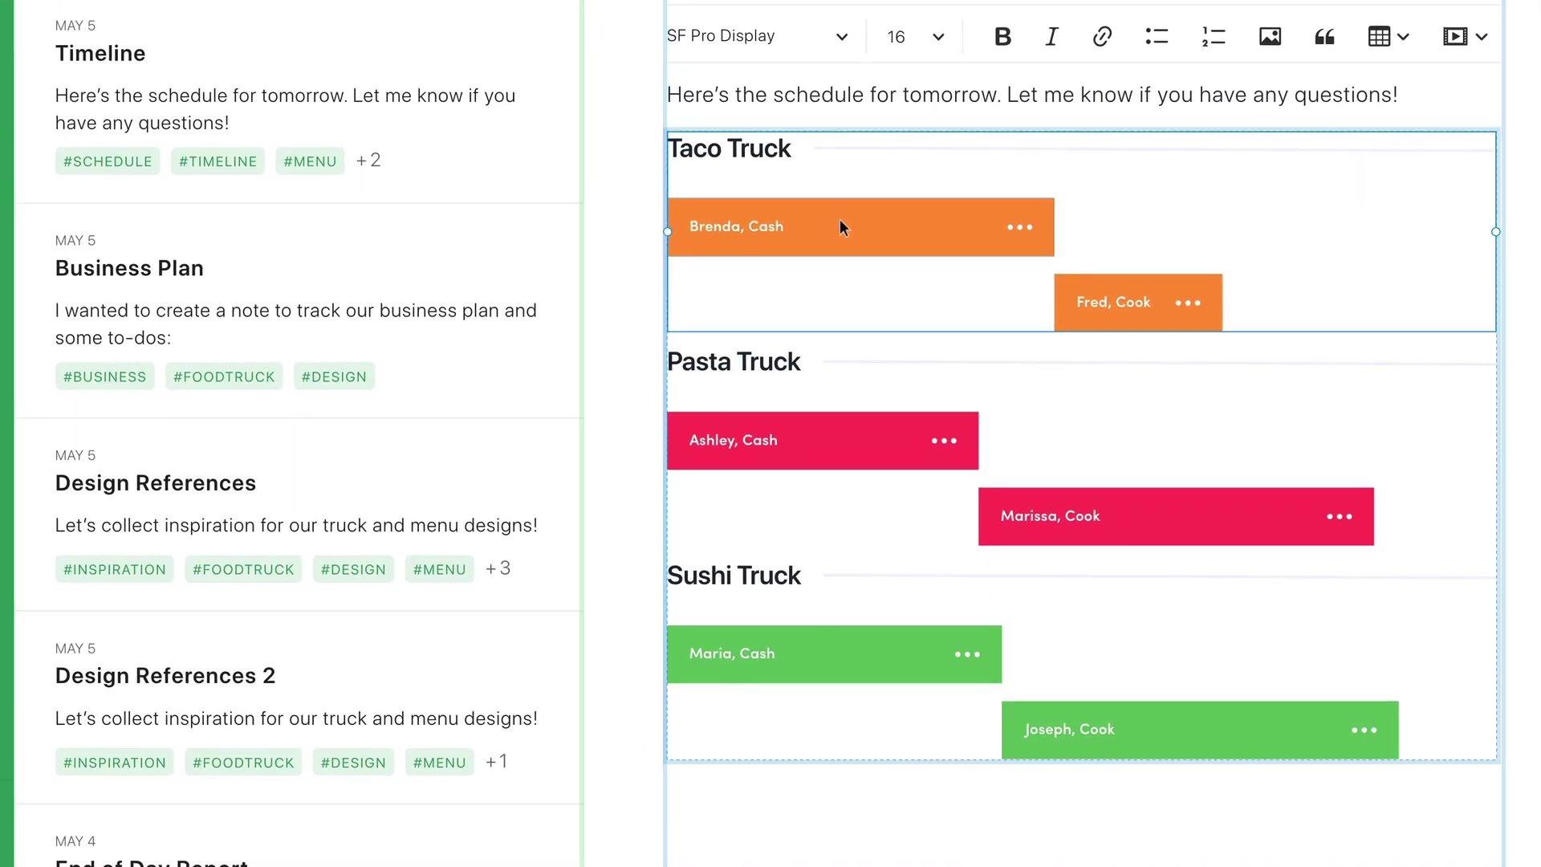
drag(840, 220, 845, 272)
- Duplicate the cook's bar in the Sushi Truck section and replace the first name on the lower bar with another cook's name
double_click(1174, 301)
key(super+d)
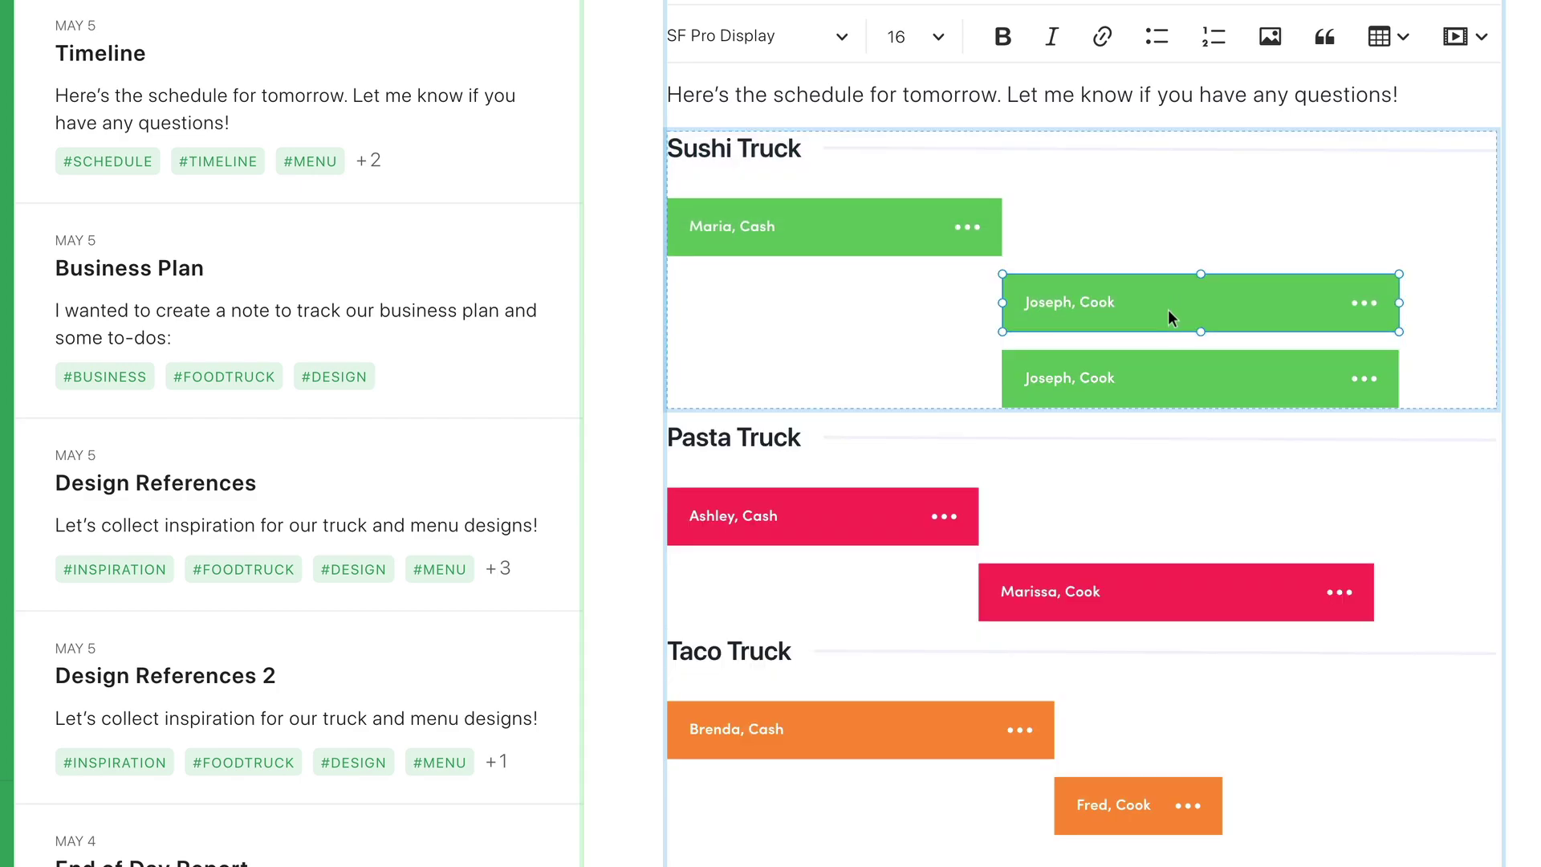
double_click(1040, 379)
double_click(1040, 378)
text(Mary)
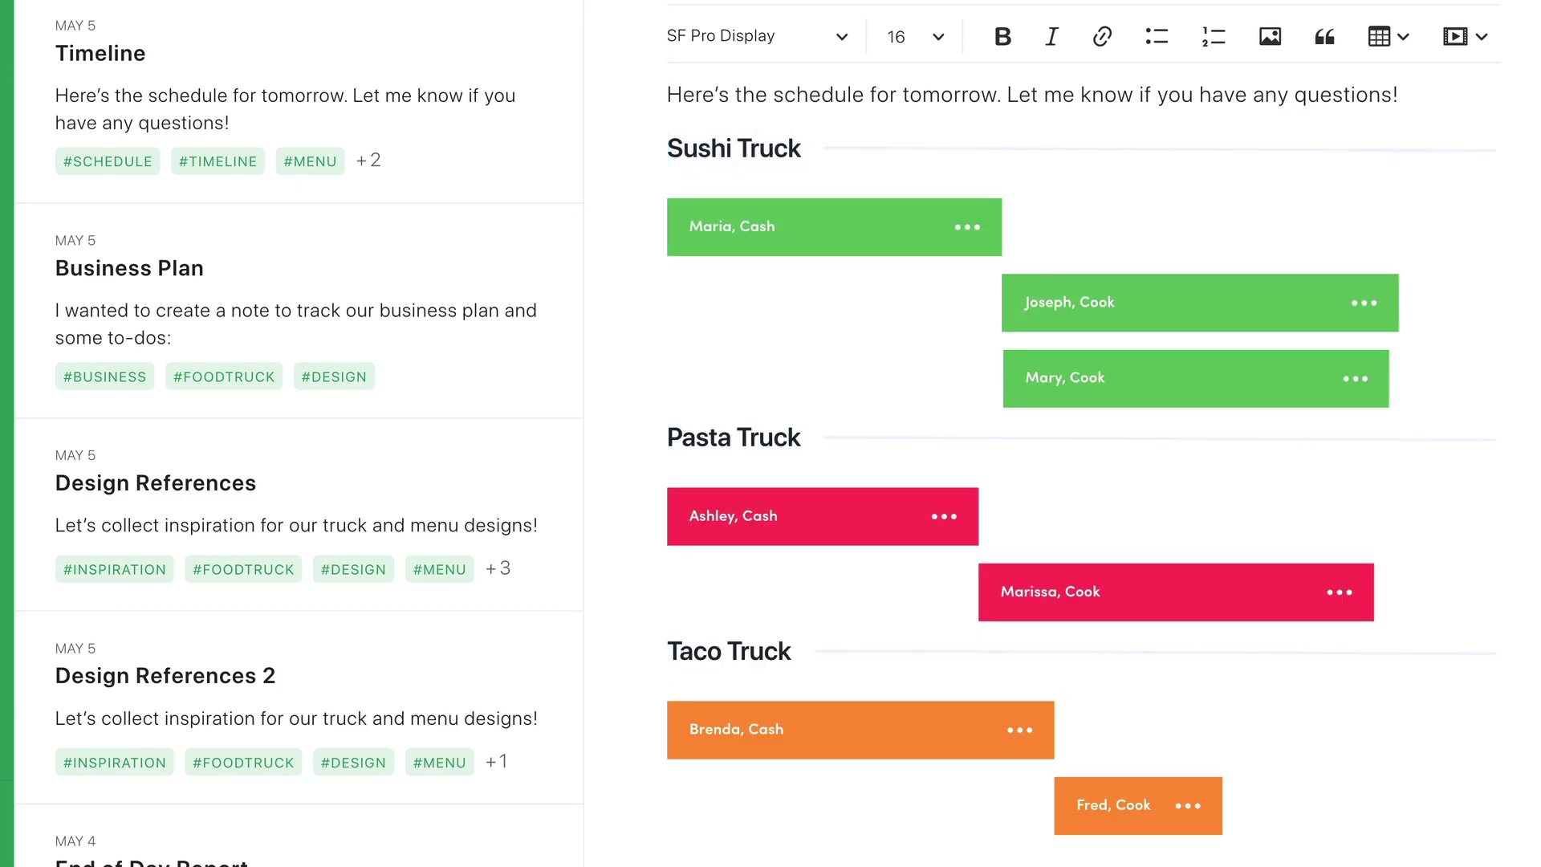
click(1065, 379)
key(Escape)
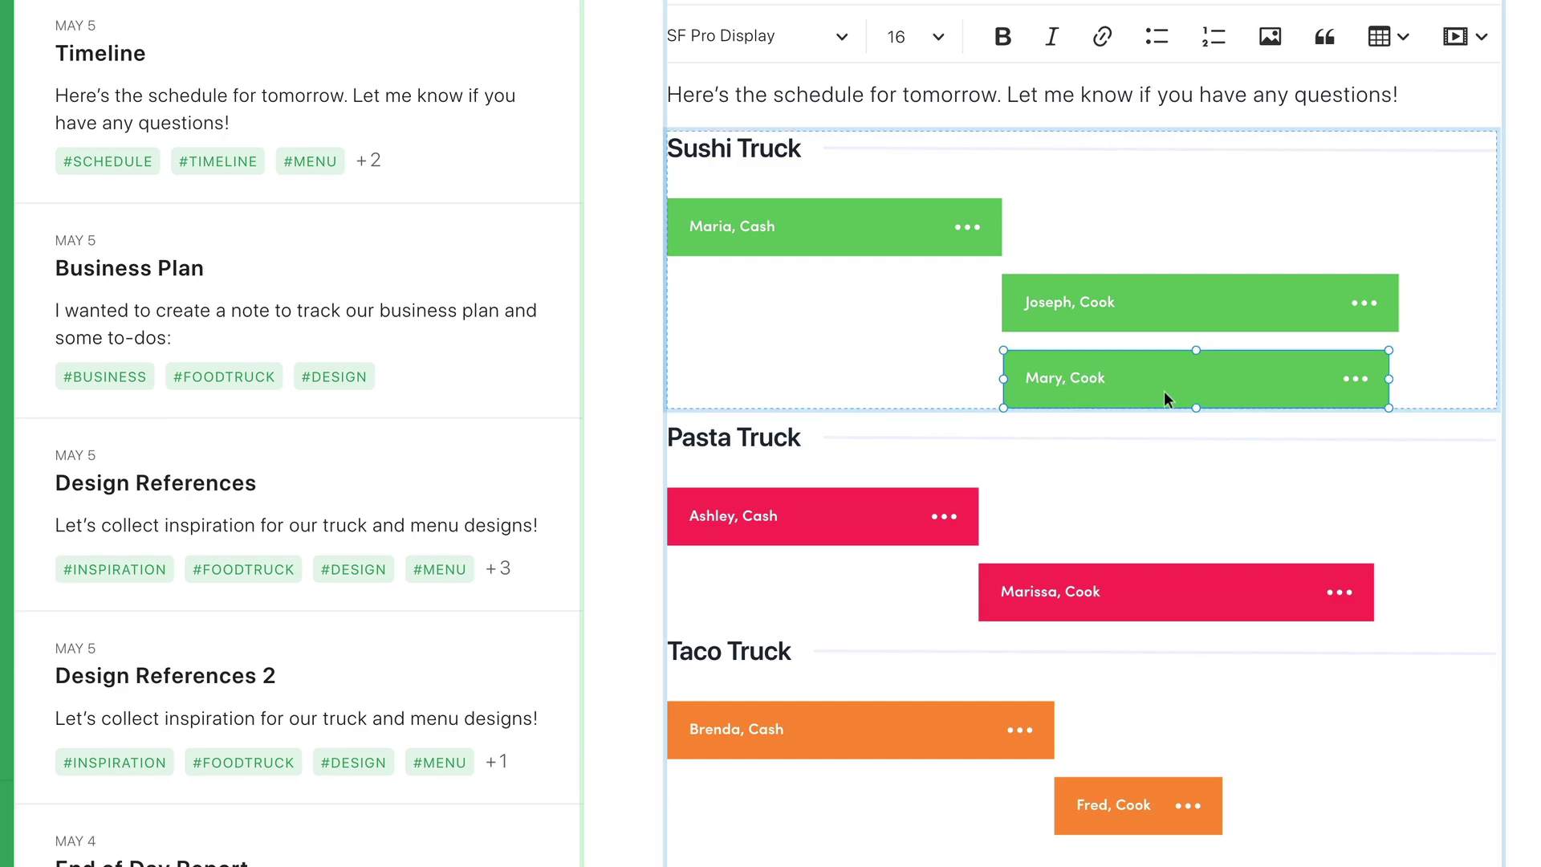
- Move the duplicated Sushi Truck cook's bar above the other cook's, then shift the upper bar left and the lower one to the section's right edge
drag(1164, 391, 1164, 315)
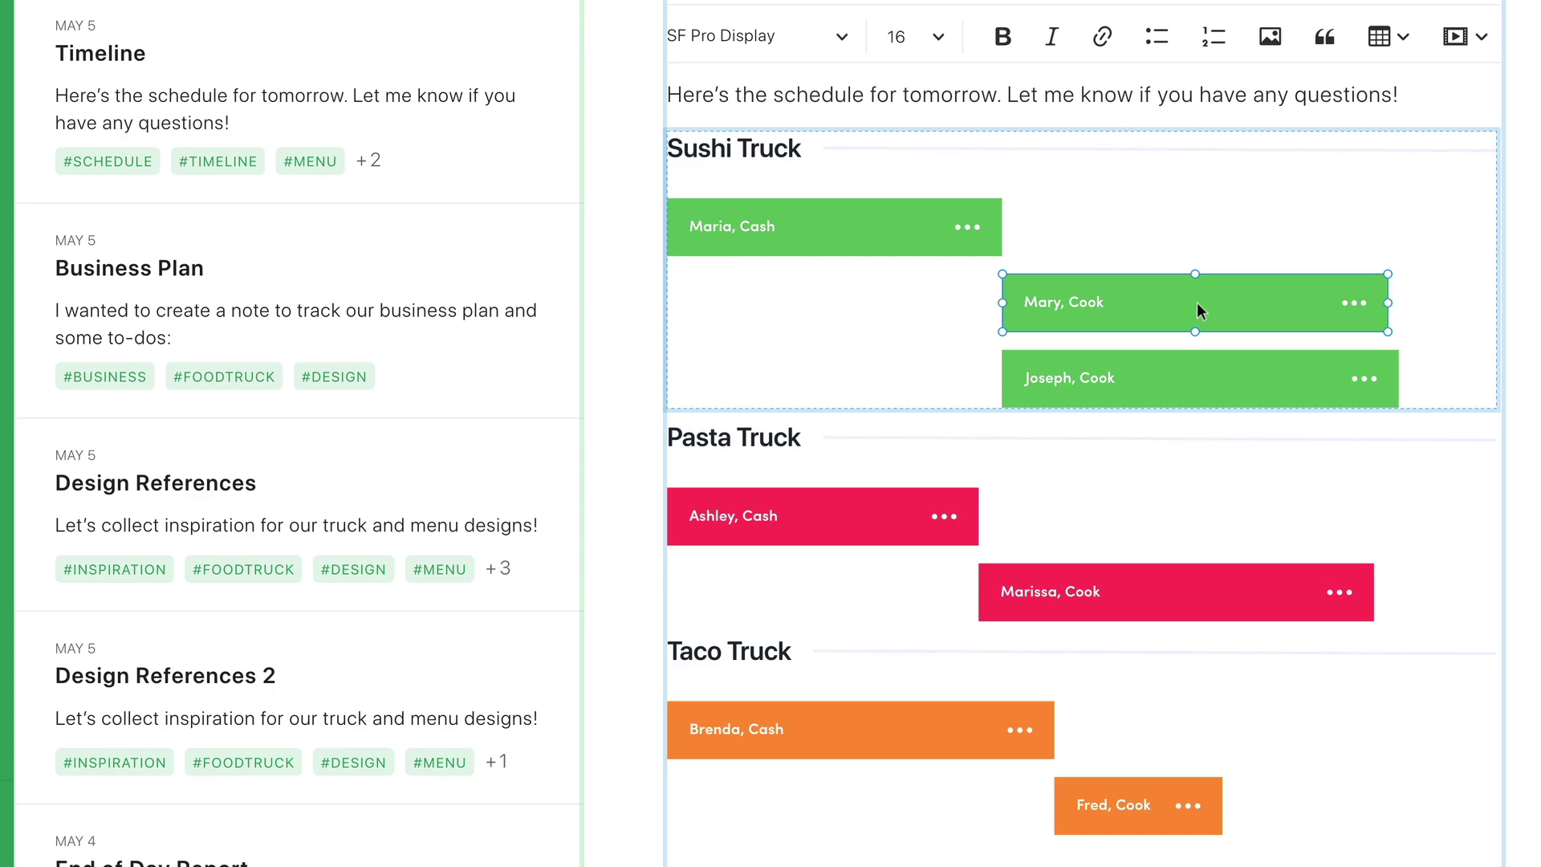
drag(1212, 301, 1060, 305)
drag(1100, 379, 1191, 389)
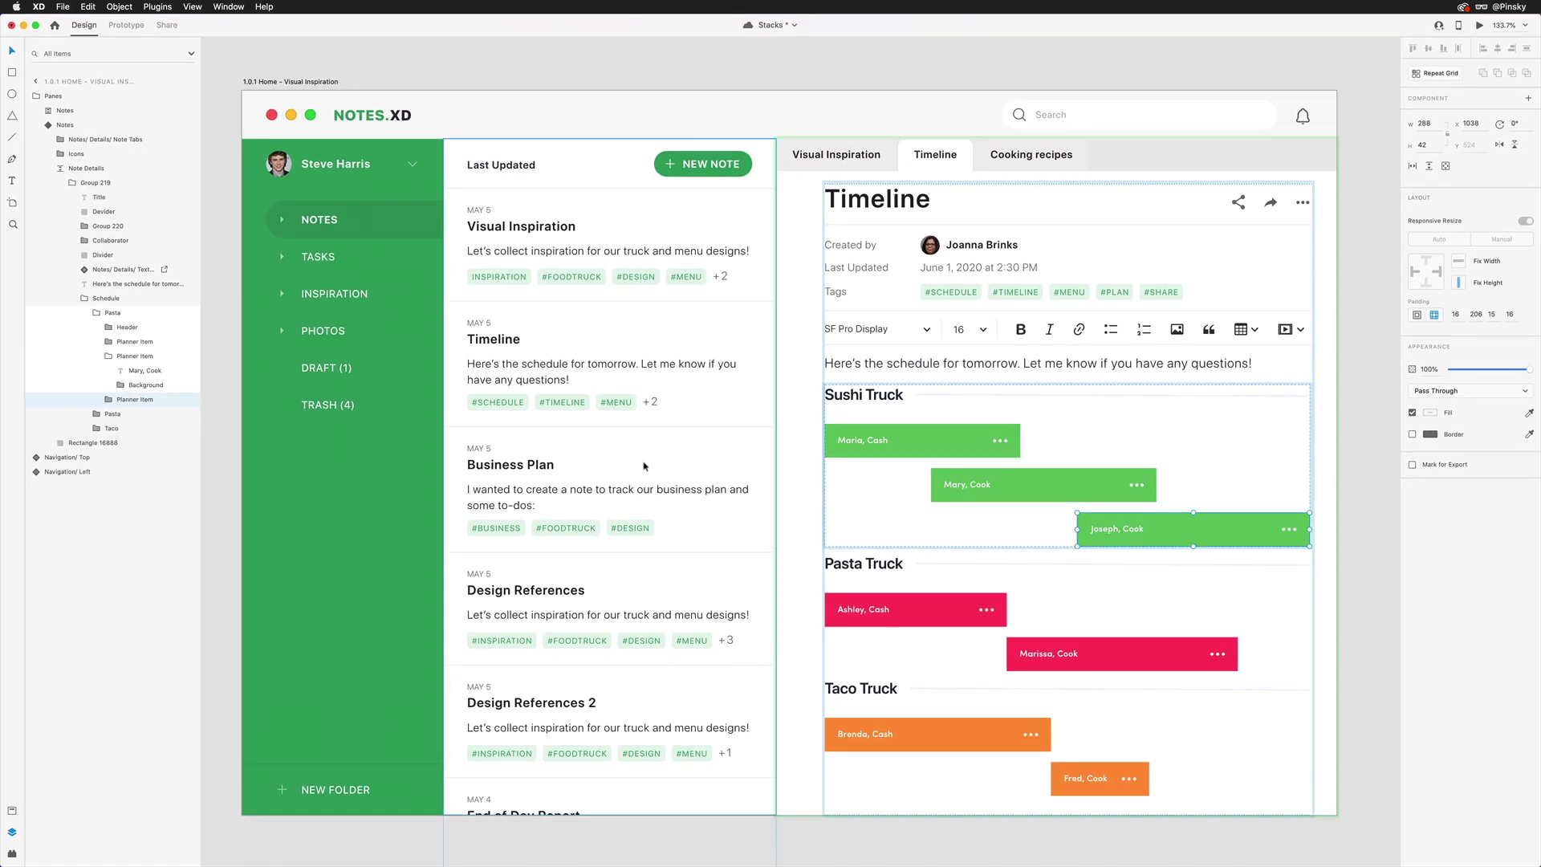
- Reorder the note cards so Business Plan heads the list and the first Design References card sits above Timeline
drag(647, 461, 629, 268)
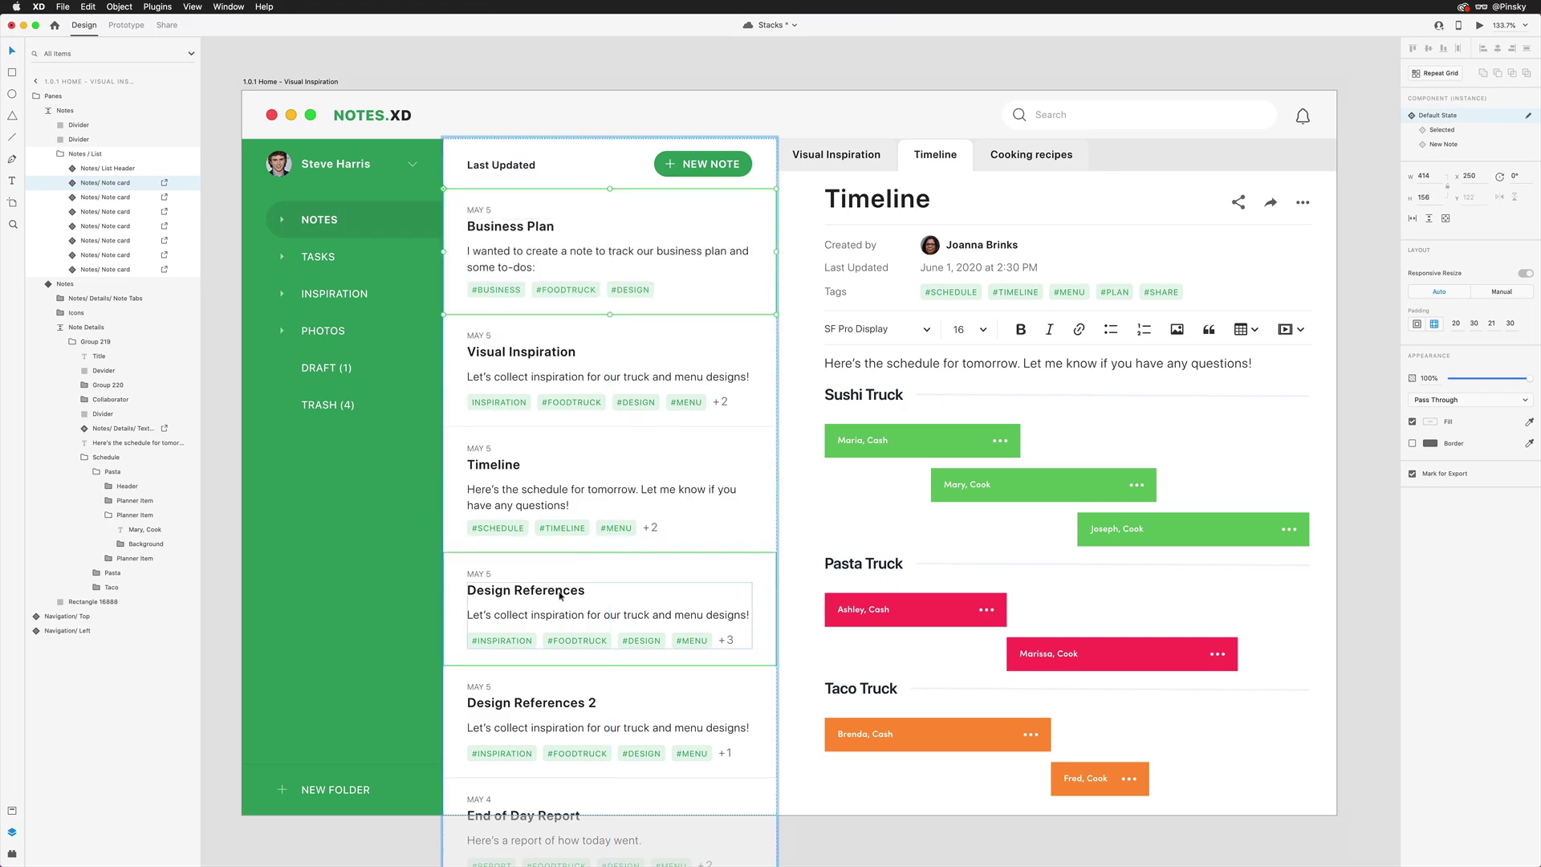
drag(561, 592, 573, 478)
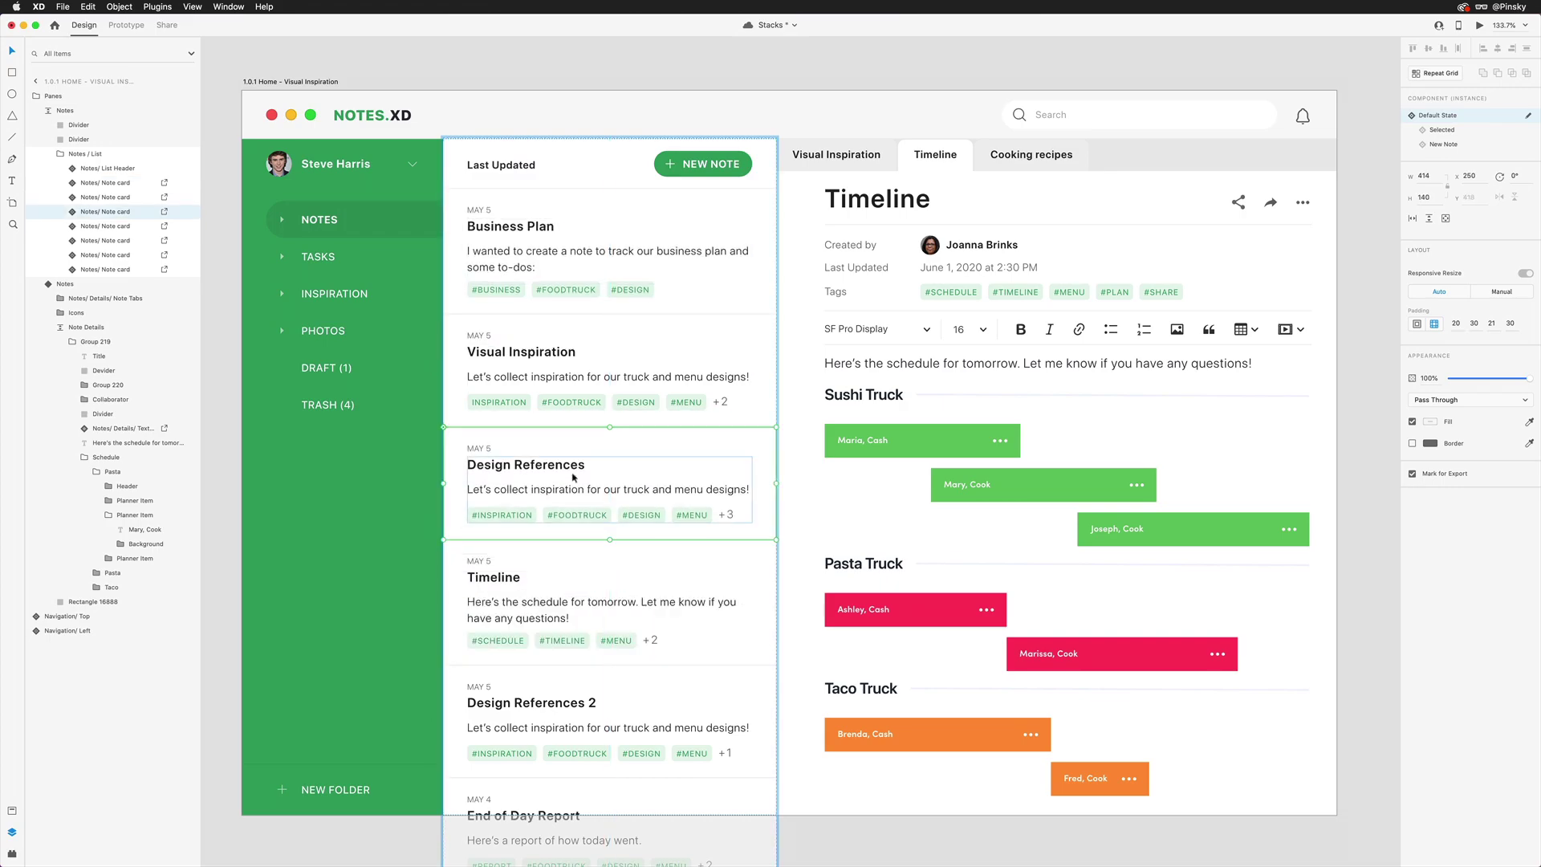
- Select the parent Notes list pane and swap it with the note details pane so the list sits on the right
key(Escape)
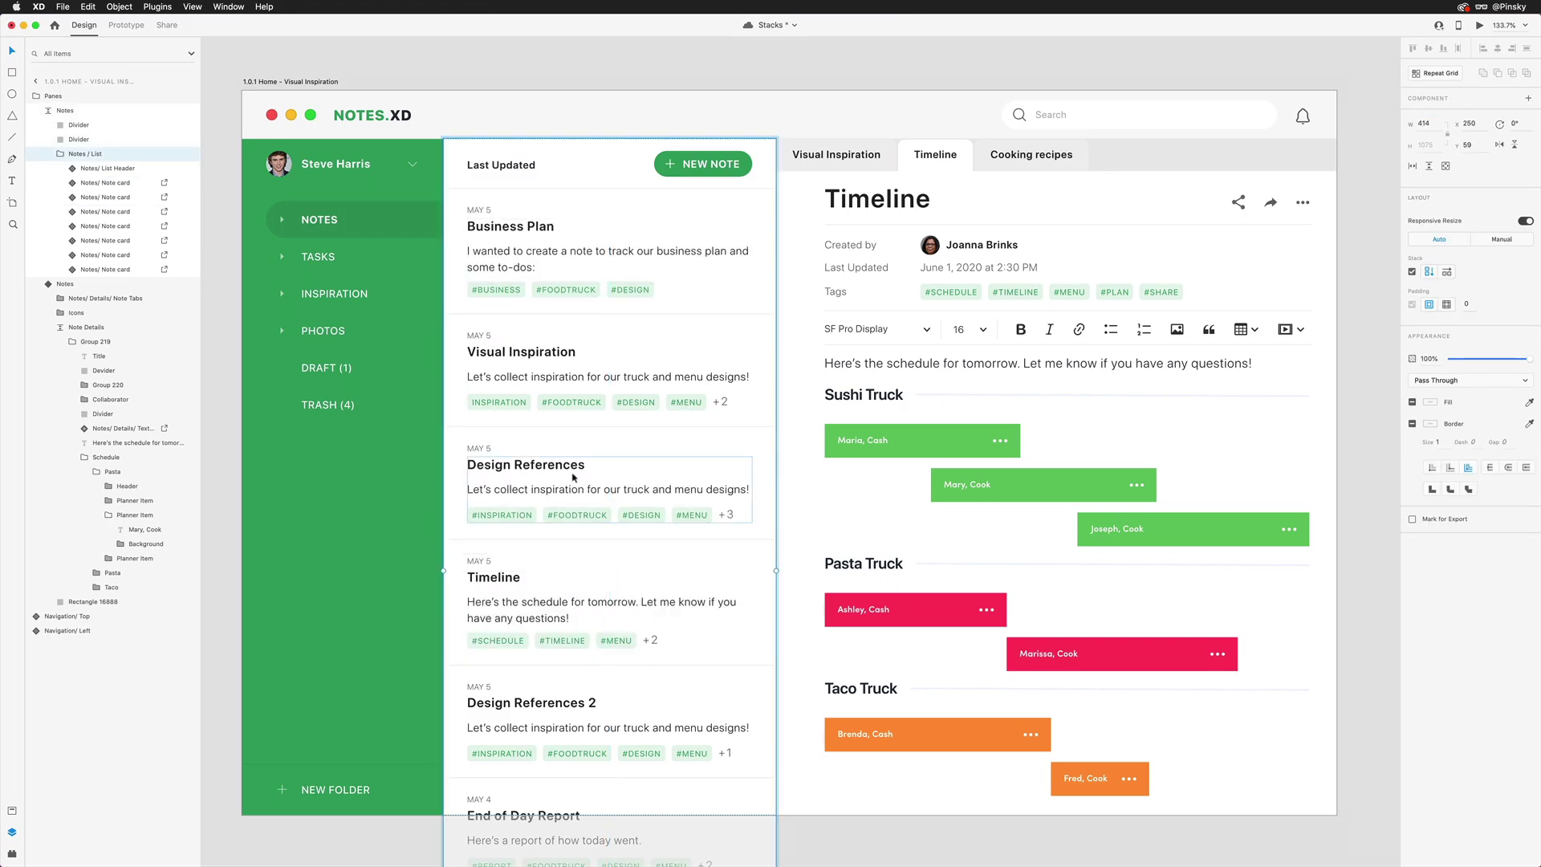
key(Escape)
drag(568, 385, 1183, 381)
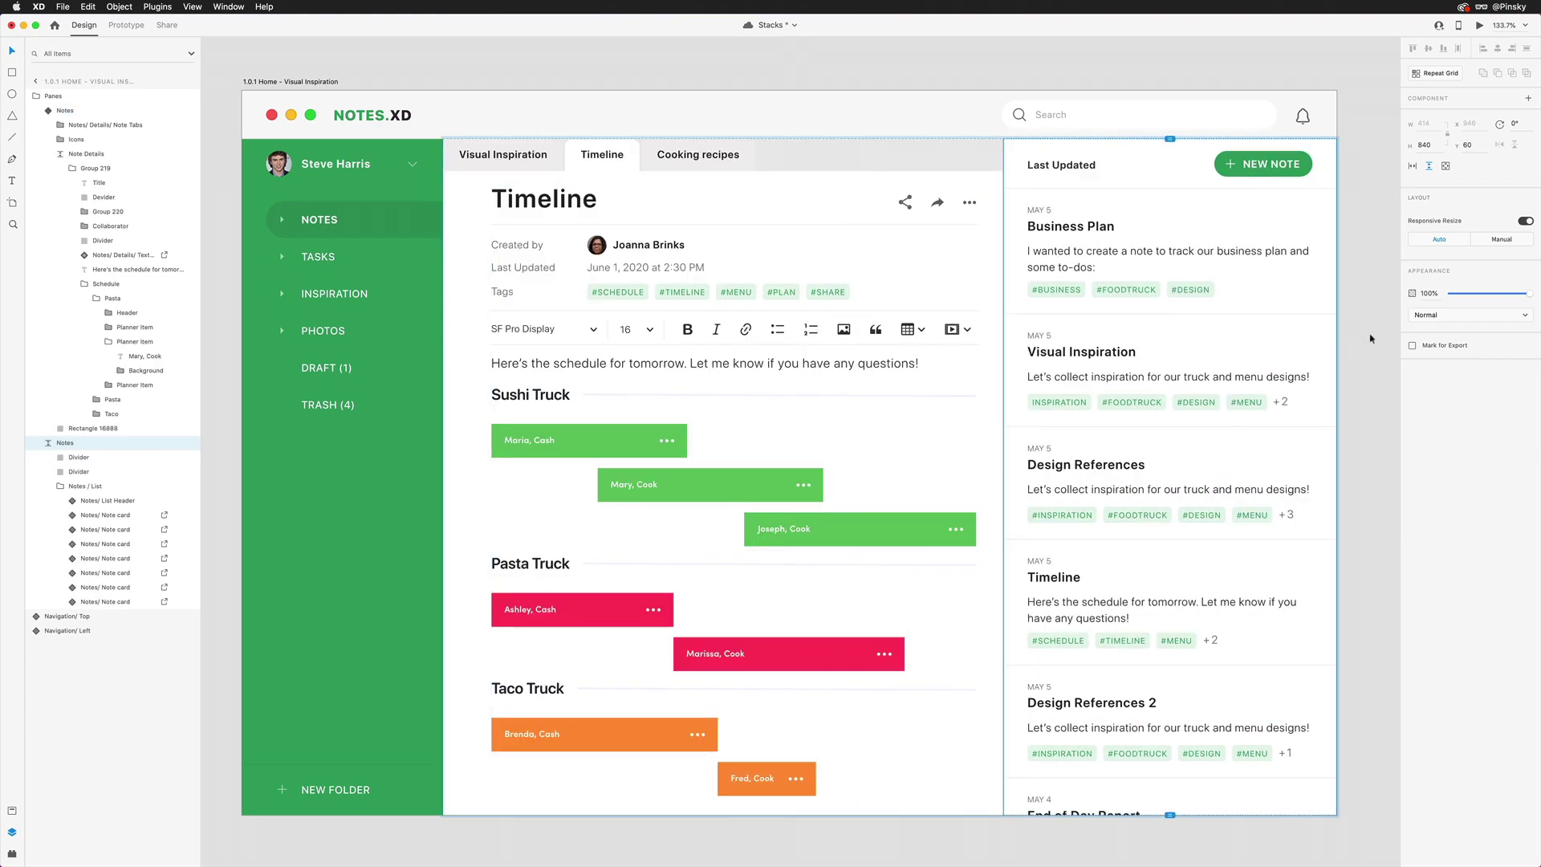